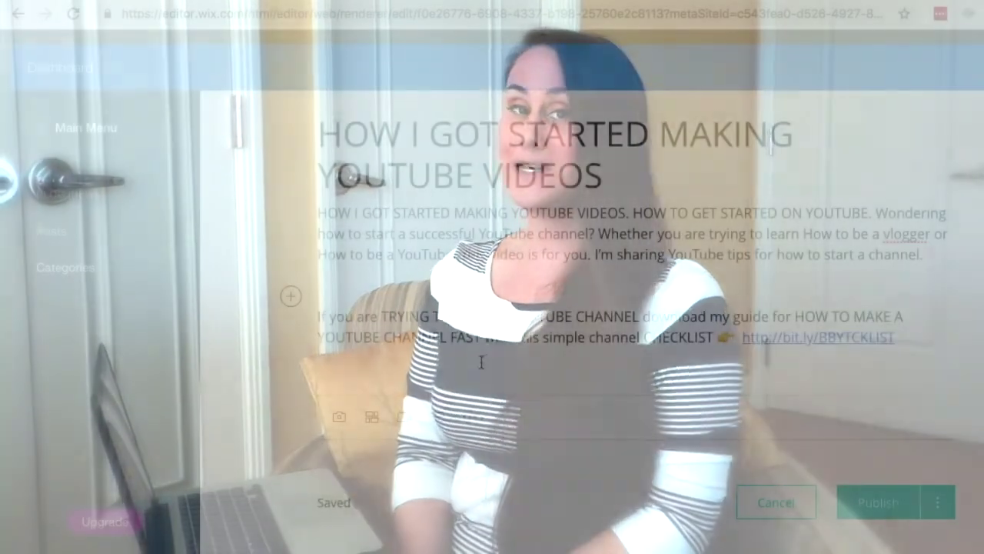
# Step: Insert a divider below the intro paragraph, add a new empty line, and view the Drafts tab
pyautogui.click(438, 416)
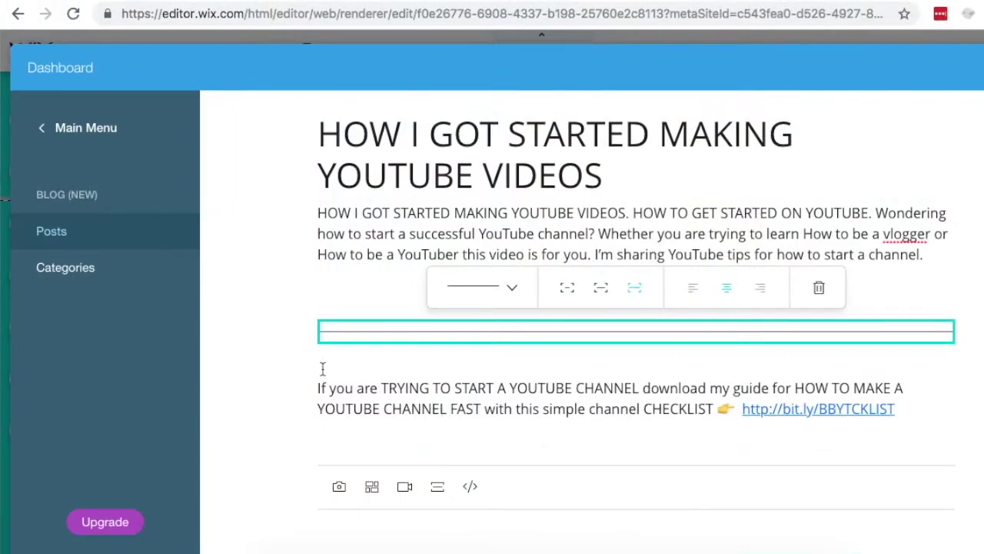
pyautogui.click(413, 428)
pyautogui.press('Return')
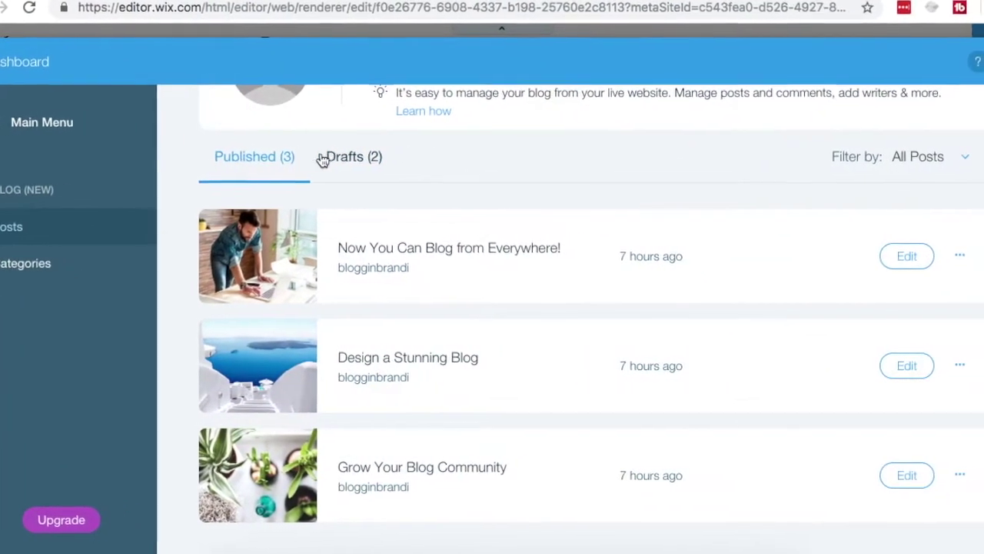
pyautogui.click(357, 157)
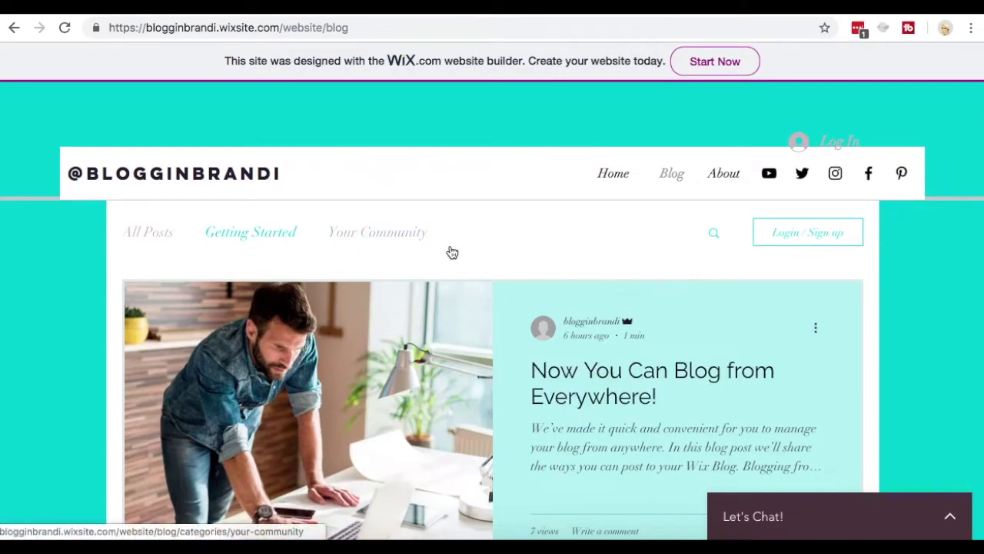
# Step: Check the first live post's three-dot menu as a visitor, which offers only Share Post
pyautogui.scroll(-2, 633, 261)
pyautogui.scroll(2, 633, 262)
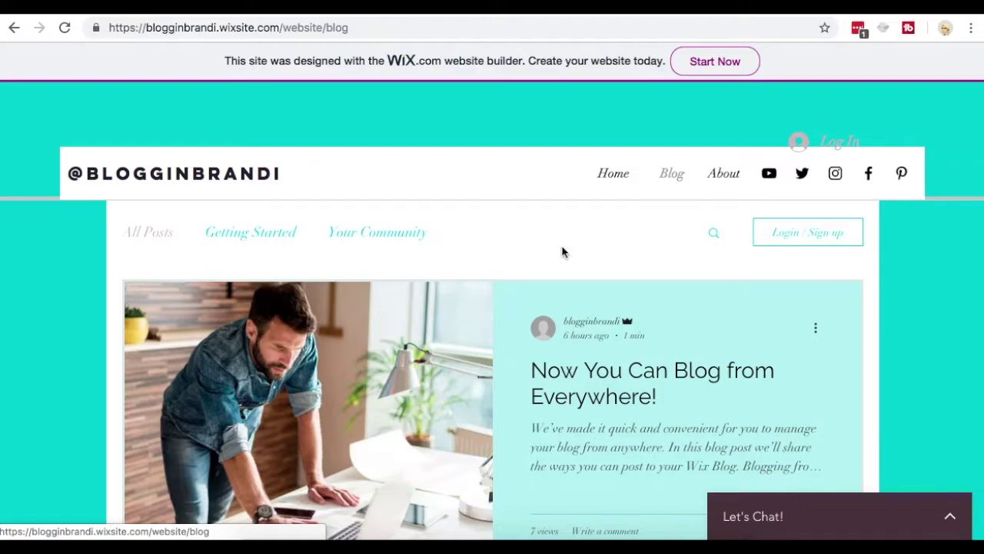
pyautogui.scroll(-3, 562, 252)
pyautogui.scroll(1, 792, 266)
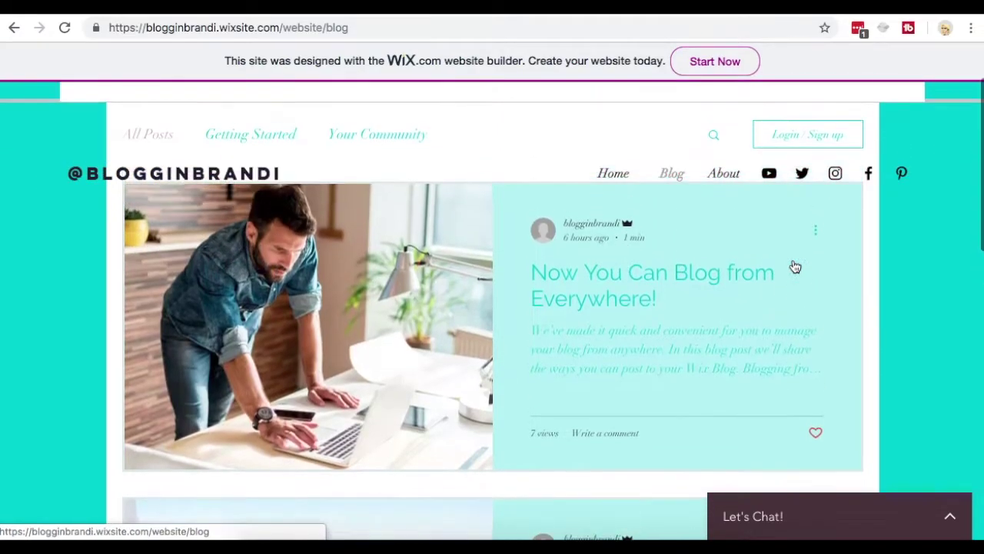
pyautogui.click(815, 231)
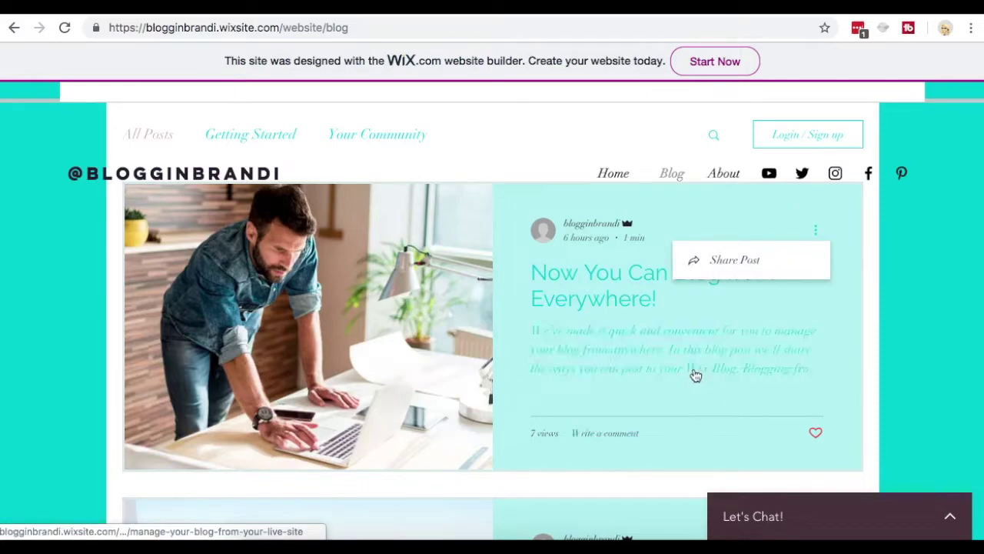
pyautogui.scroll(-3, 589, 266)
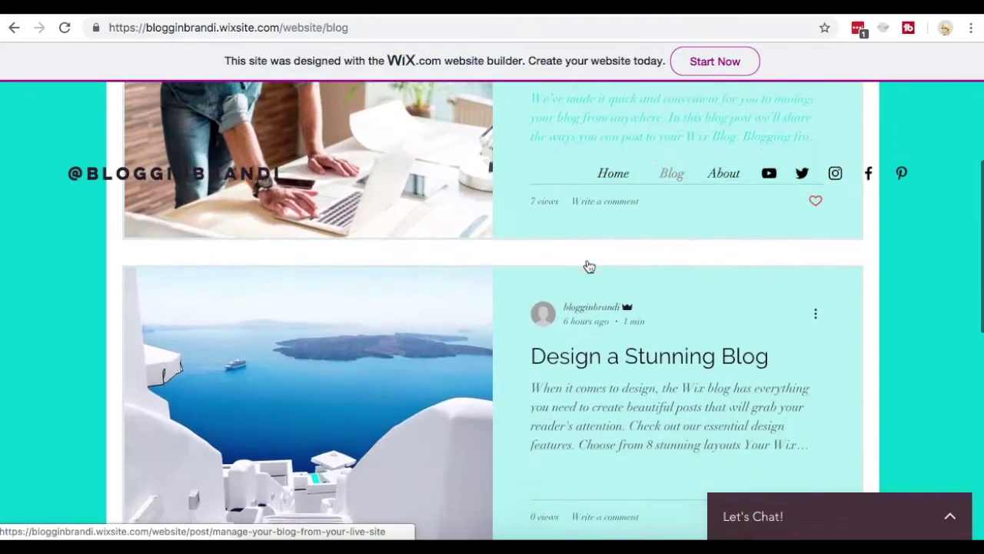
pyautogui.scroll(5, 588, 266)
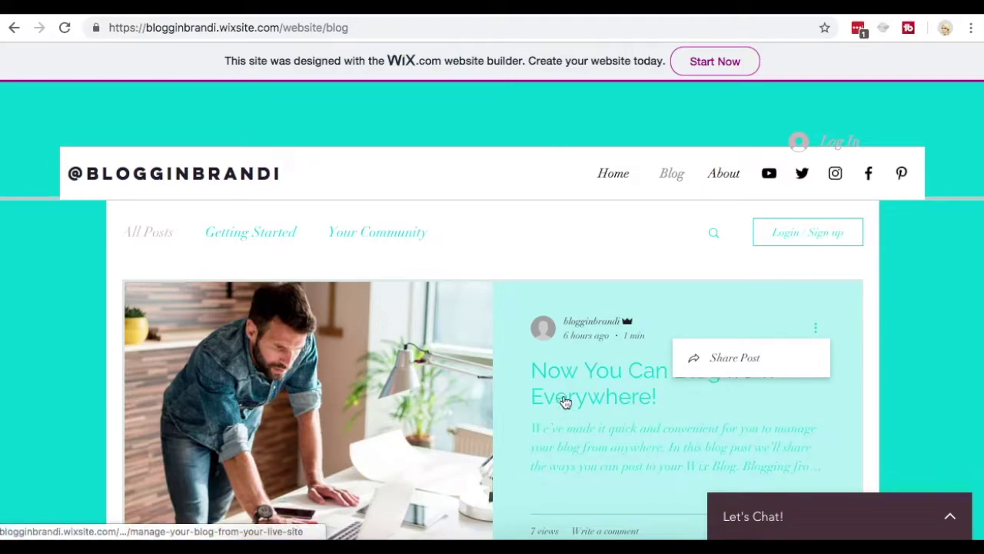
# Step: Log in to the live blog and view the first post's owner options, Edit Post and Delete Post
pyautogui.click(811, 236)
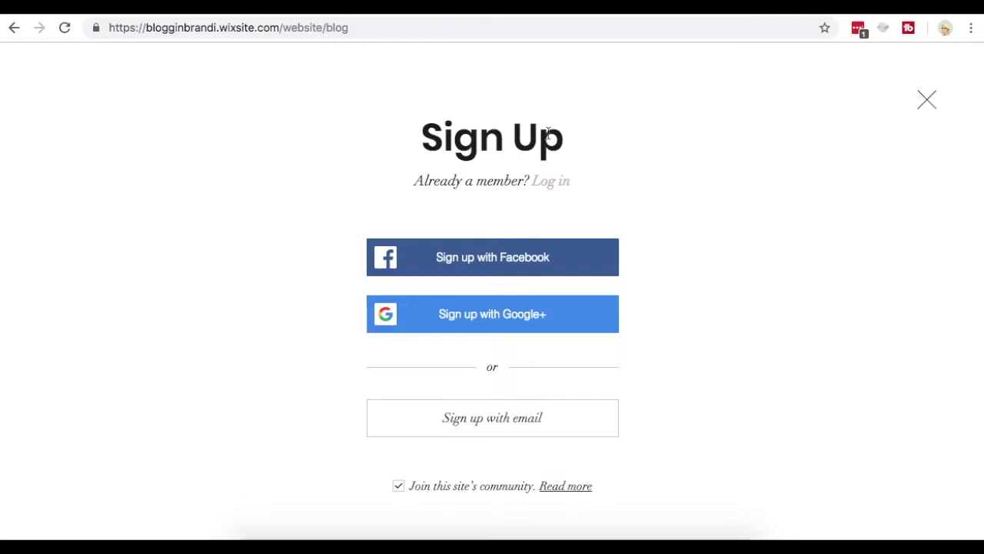
pyautogui.click(551, 183)
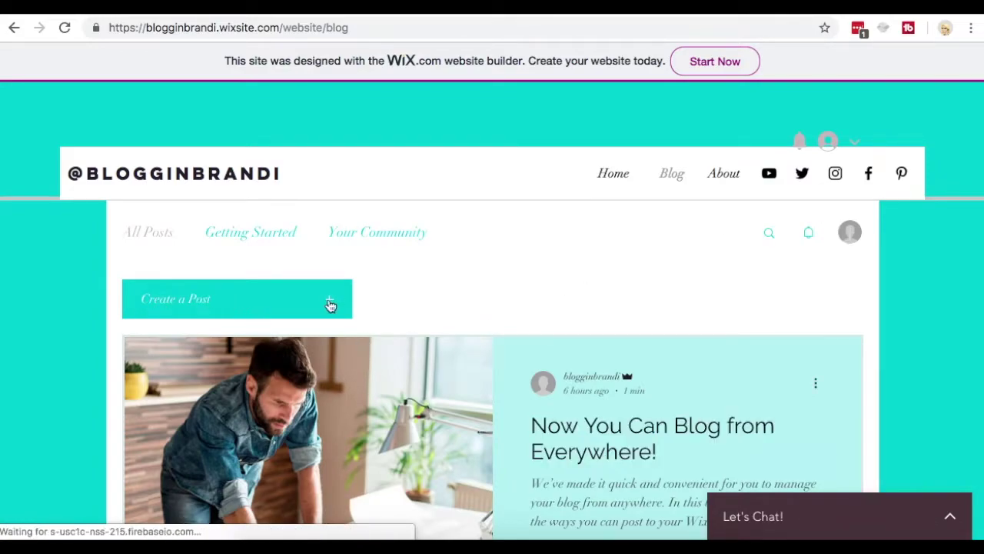
pyautogui.scroll(-2, 546, 323)
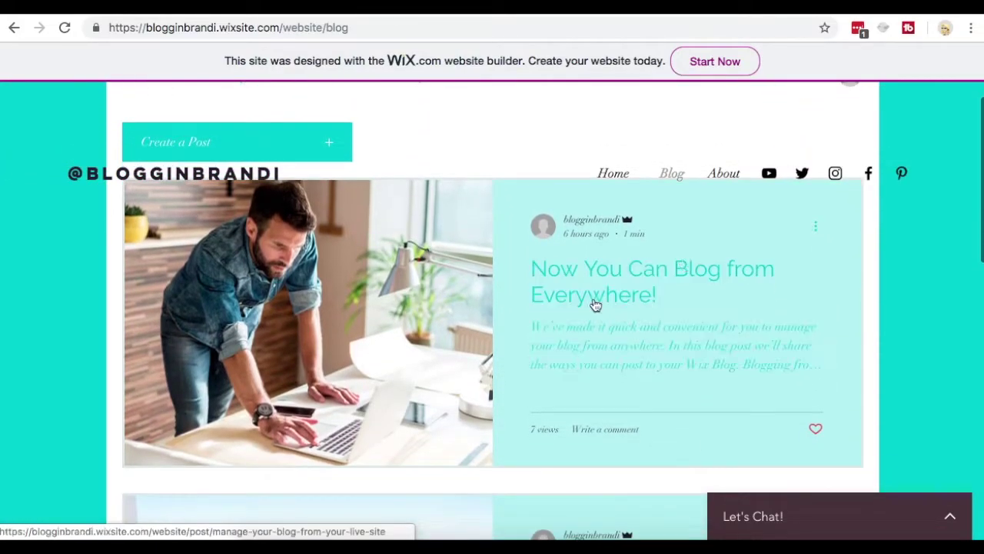
pyautogui.click(817, 227)
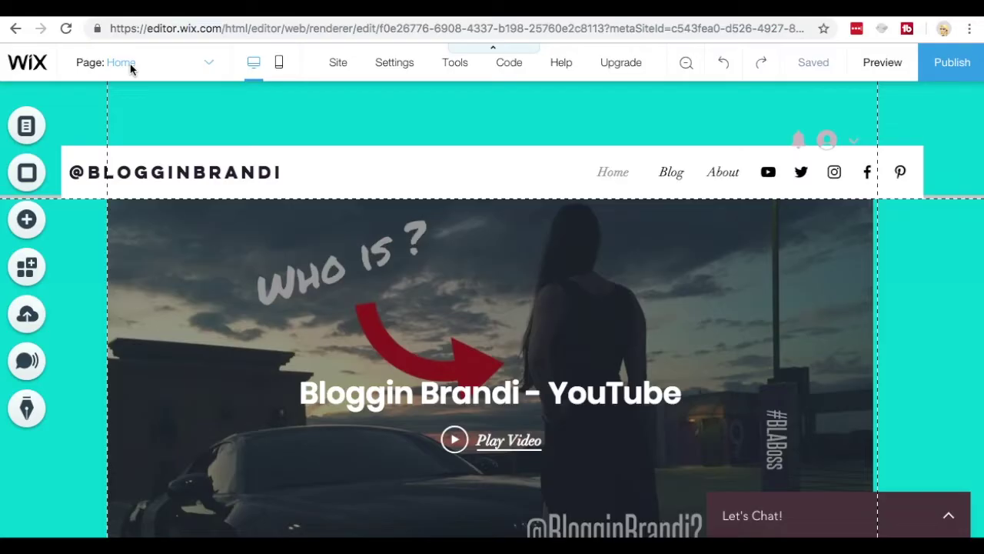
# Step: Switch to the Blog page, bring up the blog feed's Wix Blog settings, then close them
pyautogui.click(127, 63)
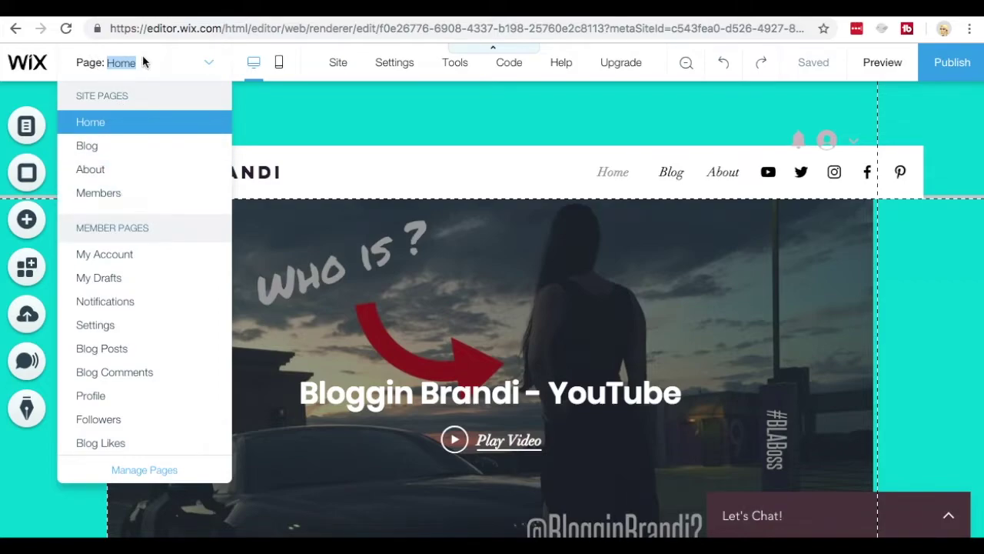
pyautogui.click(103, 145)
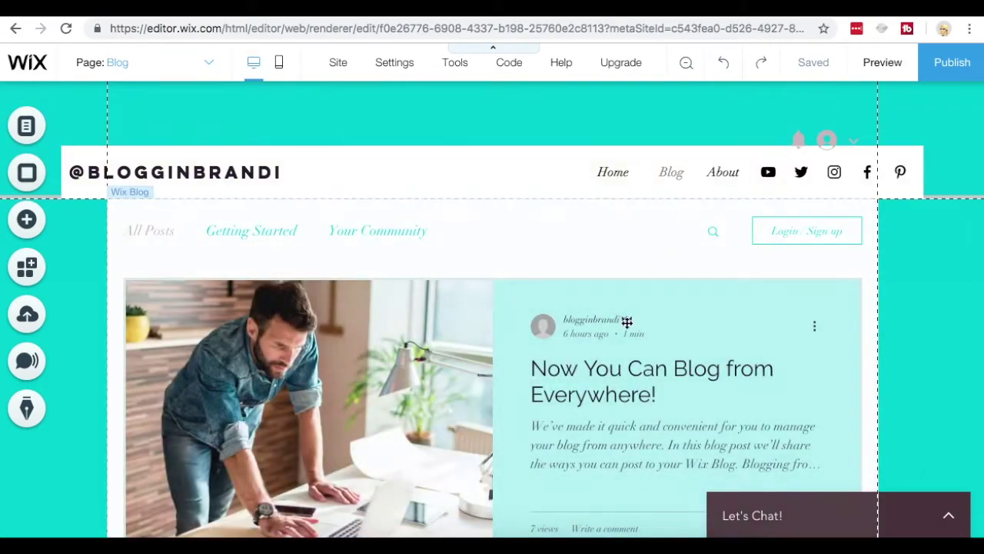
pyautogui.doubleClick(534, 250)
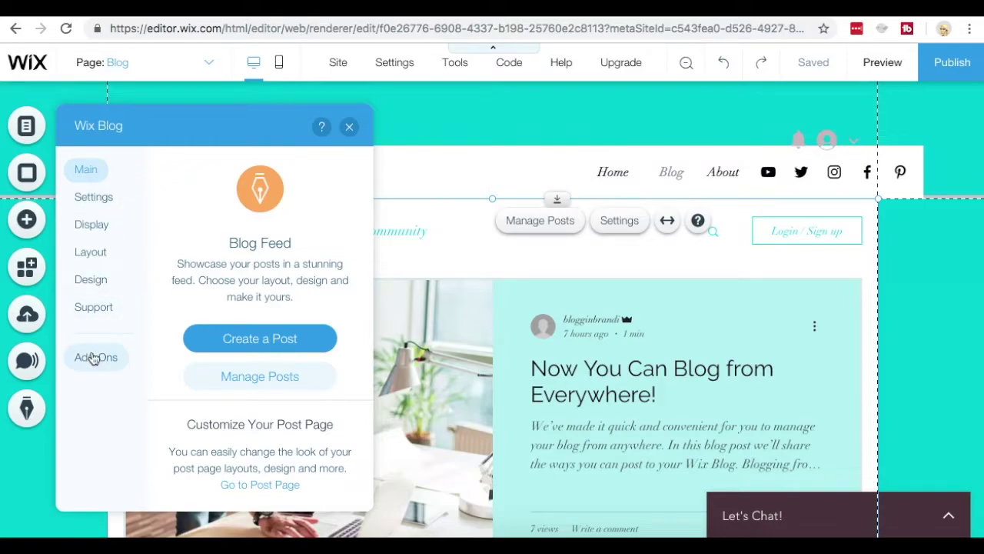
pyautogui.click(349, 127)
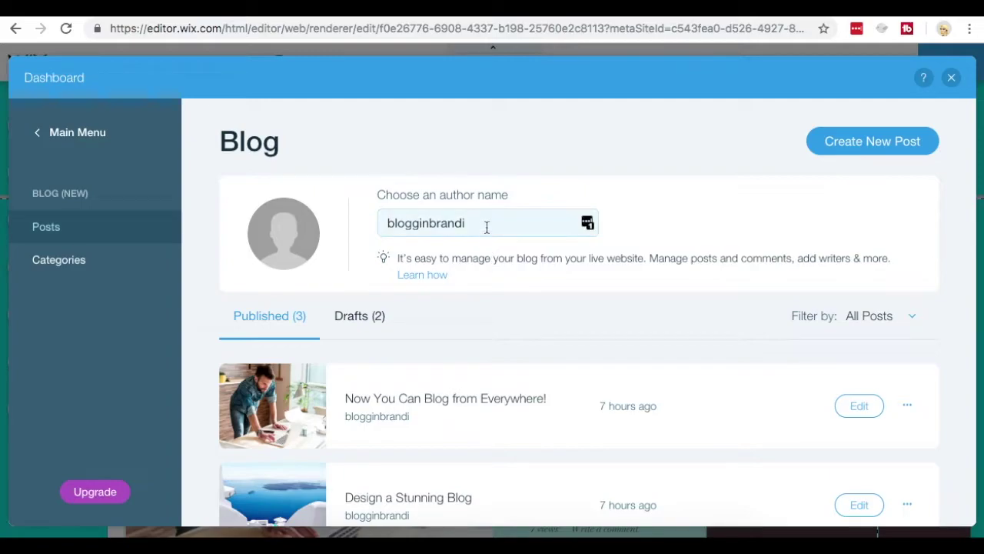
# Step: Compare the two Untitled drafts with the three published posts, then edit the first published post
pyautogui.scroll(-1, 548, 274)
pyautogui.scroll(-3, 548, 274)
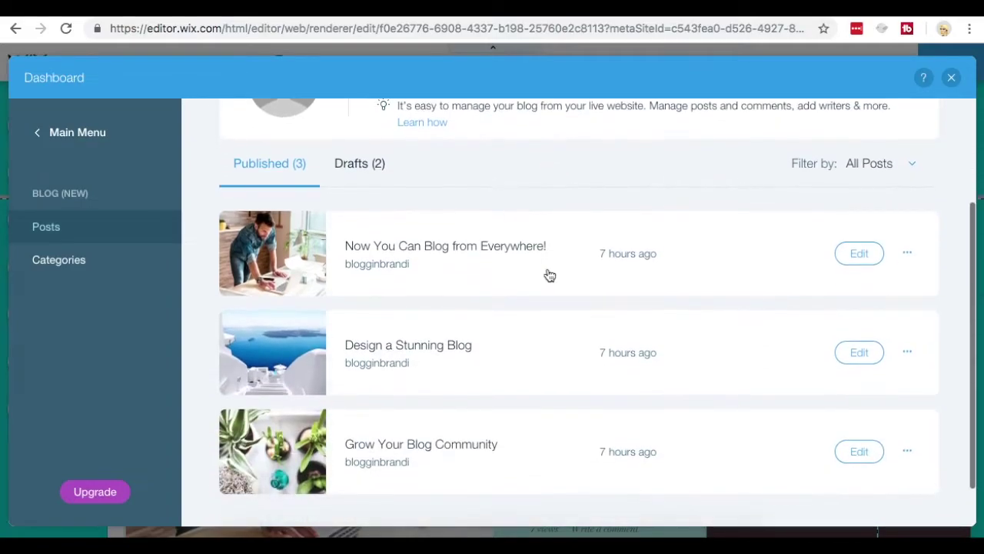
pyautogui.click(362, 167)
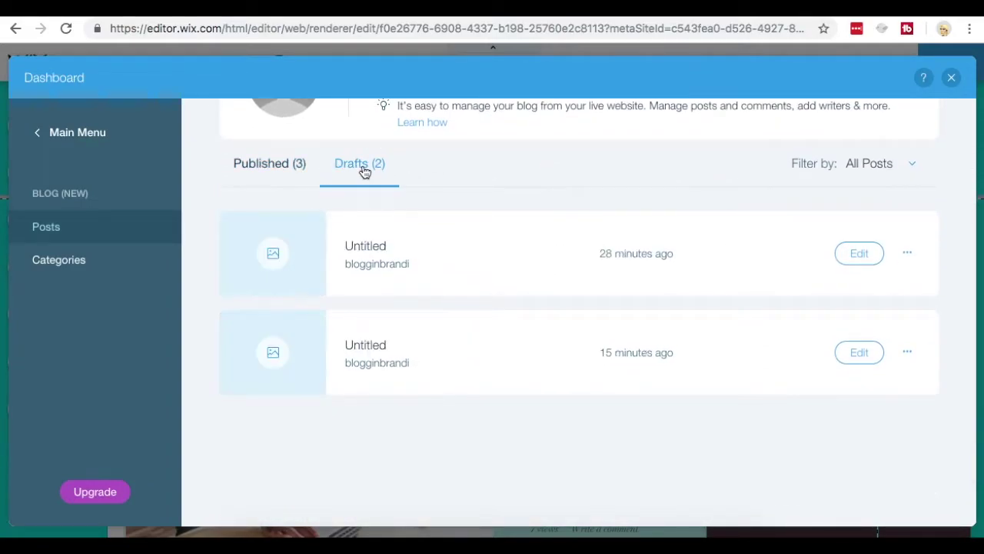
pyautogui.click(256, 172)
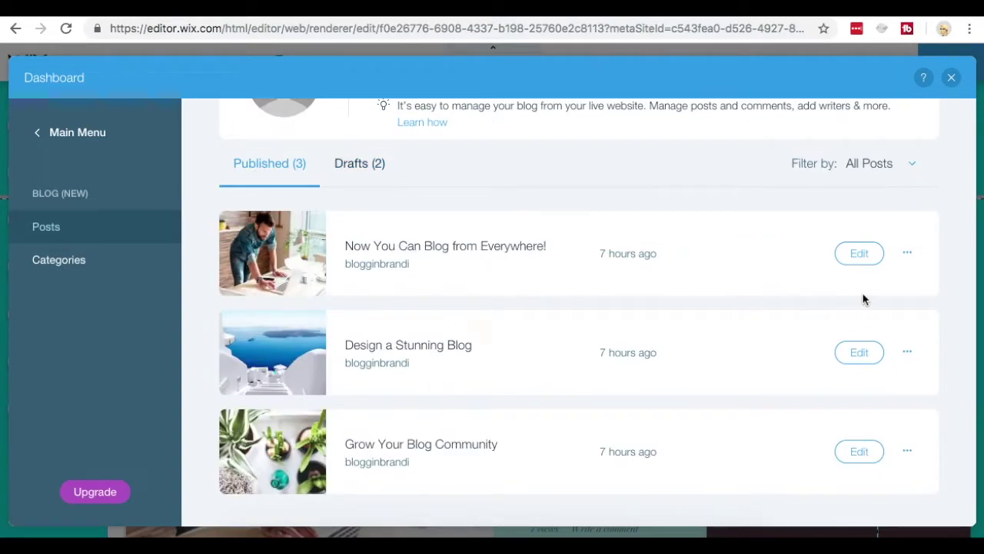
pyautogui.click(862, 253)
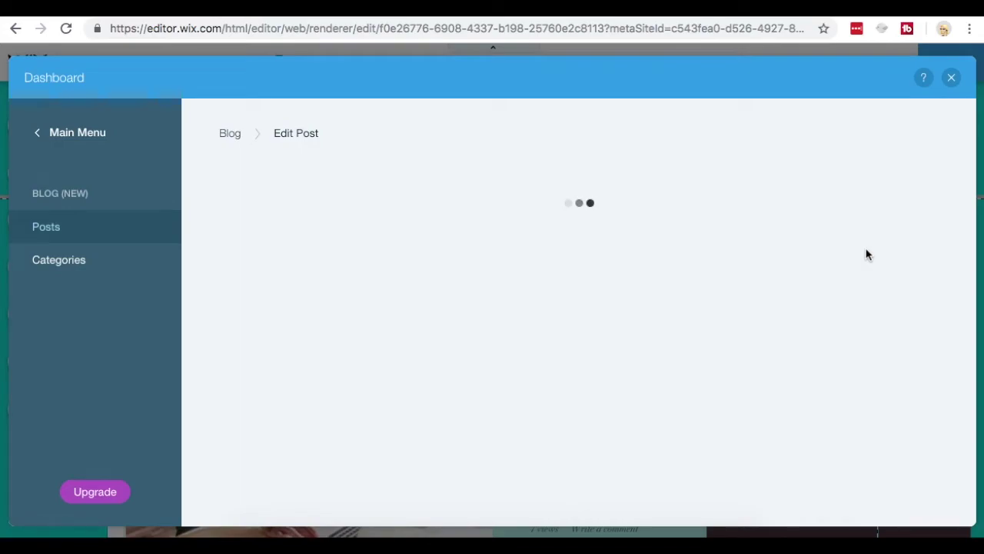
pyautogui.scroll(-6, 684, 259)
pyautogui.scroll(6, 684, 259)
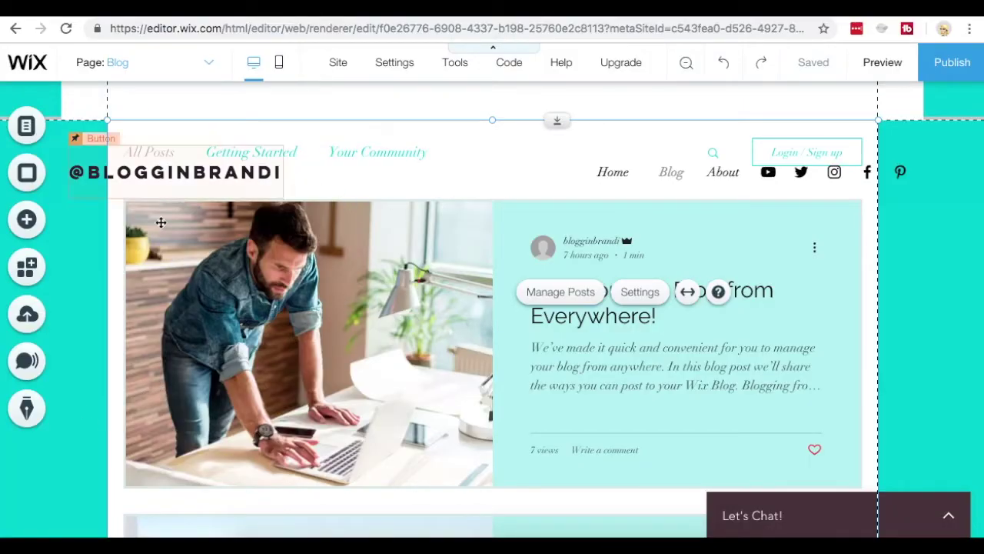
# Step: Create a new blog post from the My Blog manager in the left bar
pyautogui.click(27, 408)
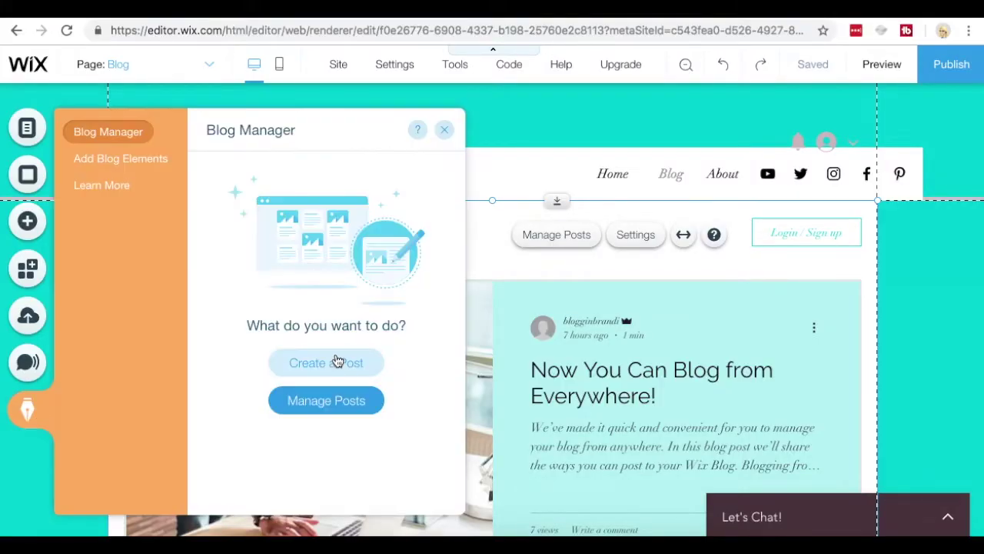
pyautogui.click(384, 358)
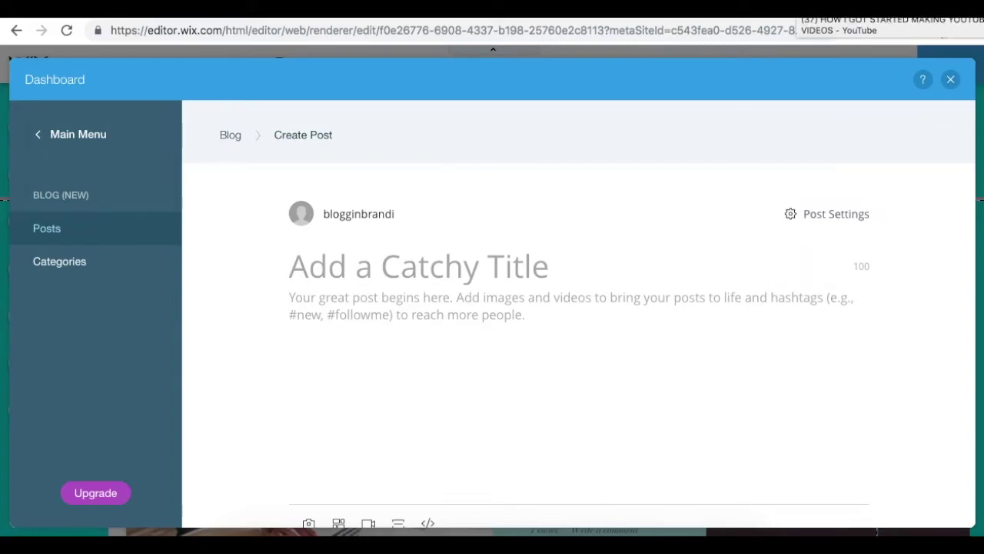
# Step: Copy the YouTube video's title and full description into the new post's title and body
pyautogui.click(807, 10)
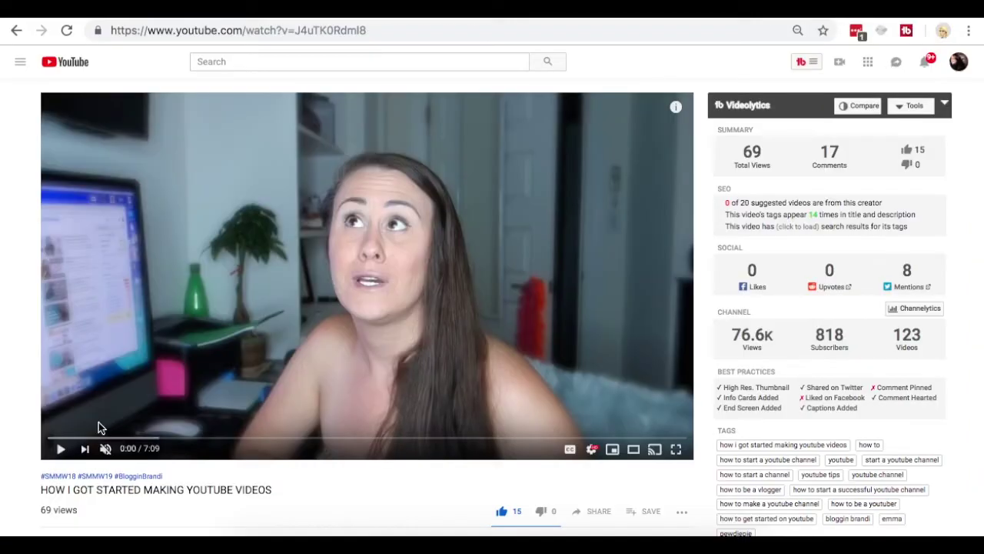
pyautogui.tripleClick(139, 490)
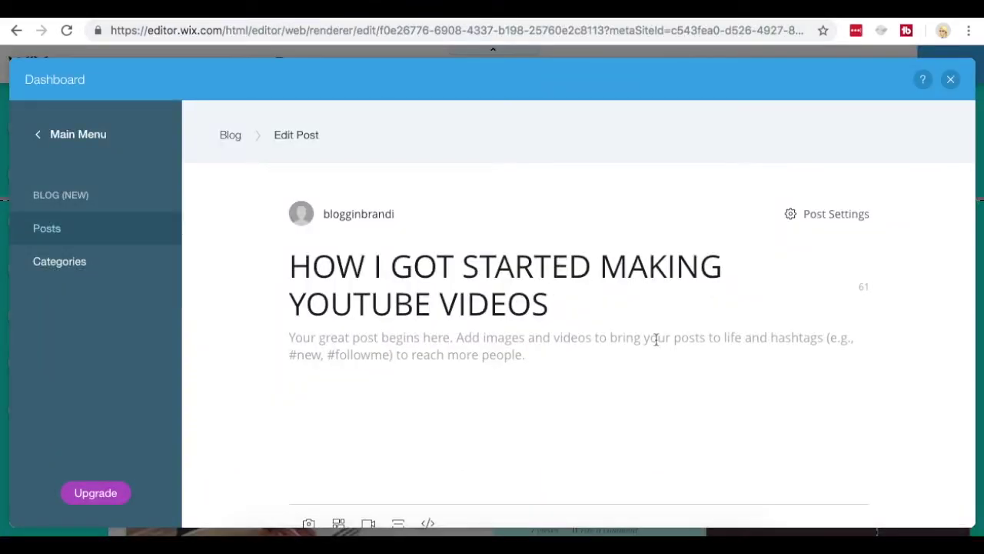
pyautogui.moveTo(554, 307); pyautogui.dragTo(297, 268)
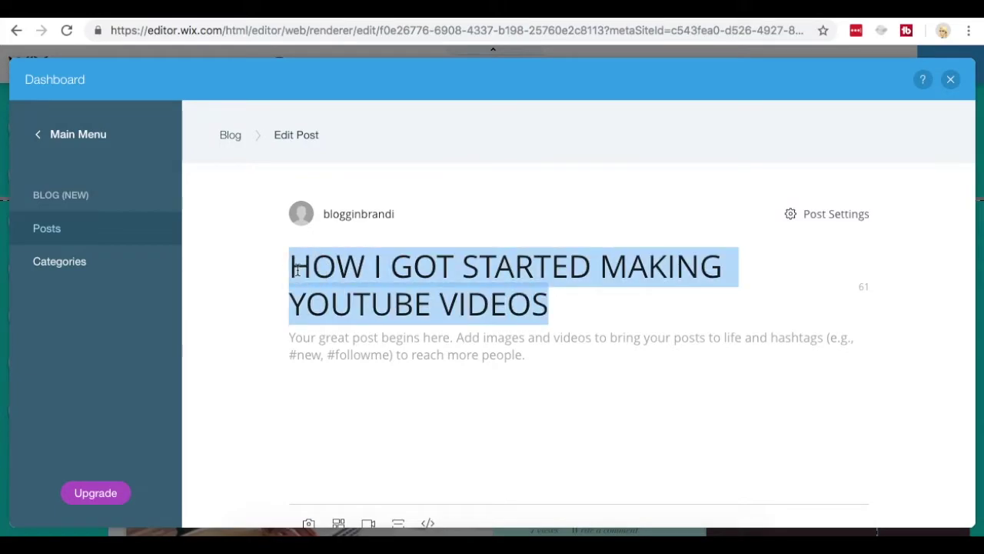
pyautogui.click(426, 375)
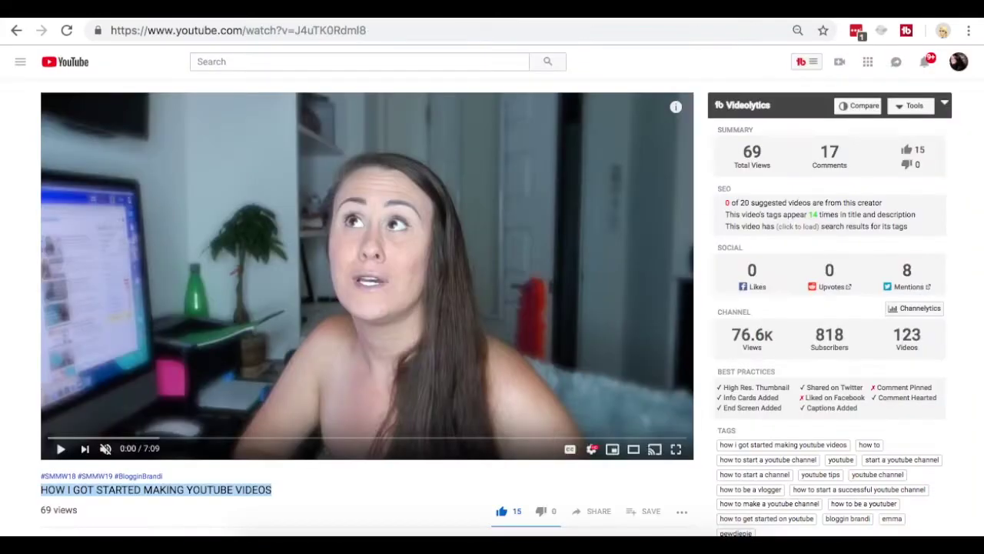
pyautogui.scroll(-3, 244, 466)
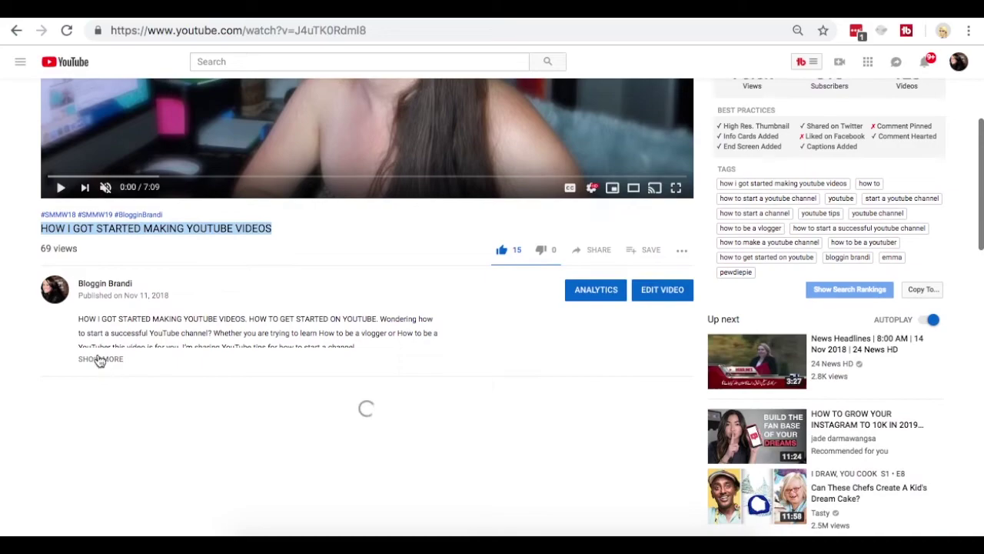
pyautogui.click(100, 377)
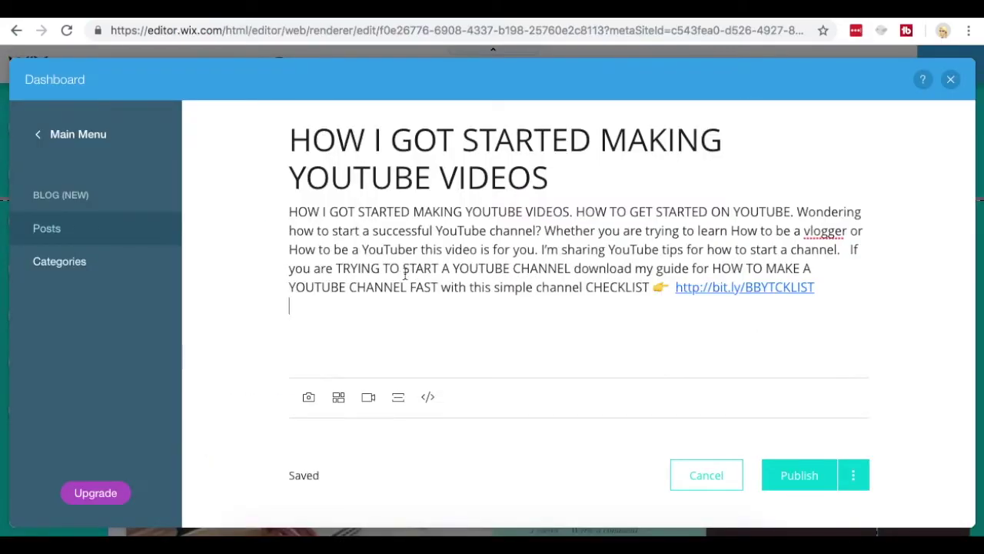
# Step: Split the body before the 'If you are…' paragraph and insert two divider lines there
pyautogui.click(849, 250)
pyautogui.press('Return')
pyautogui.press('Return')
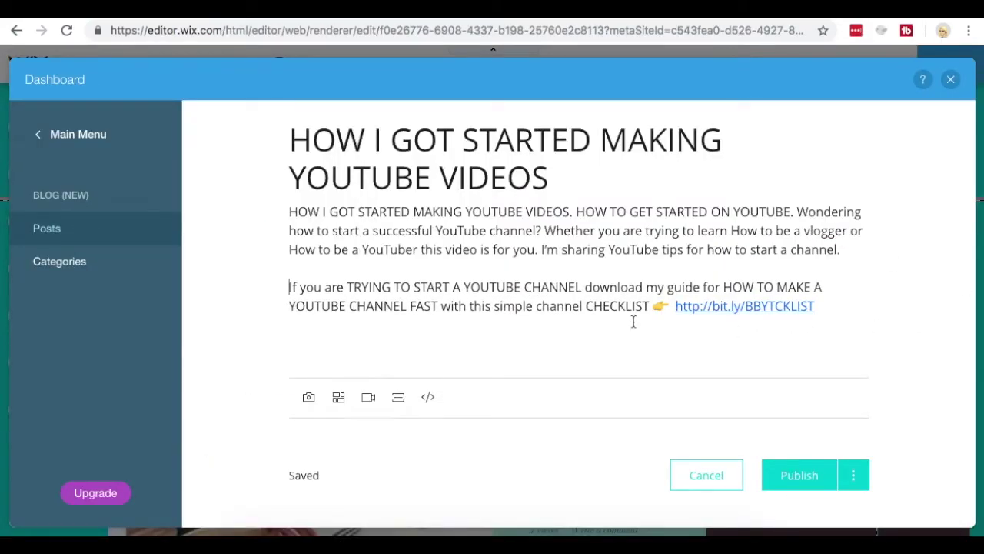
pyautogui.press('Return')
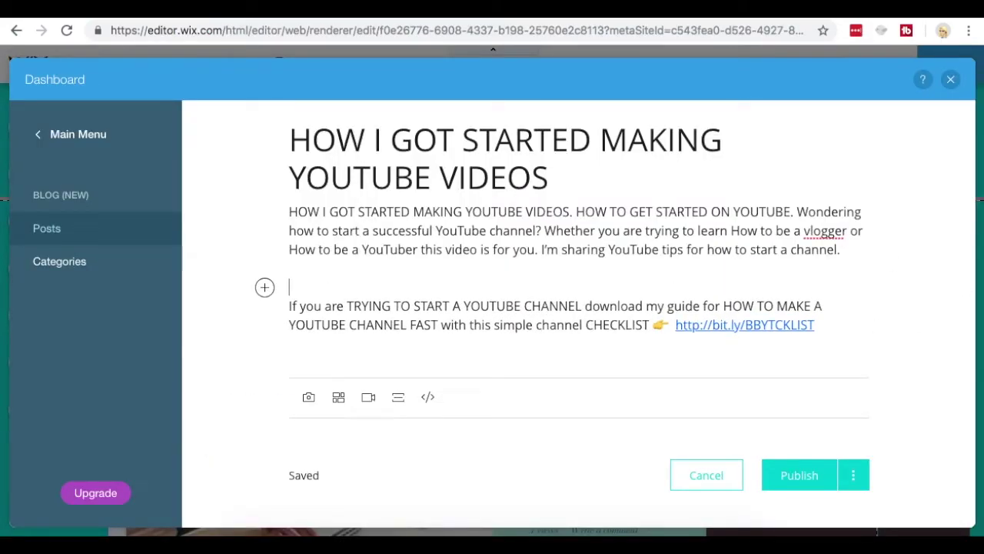
pyautogui.click(398, 397)
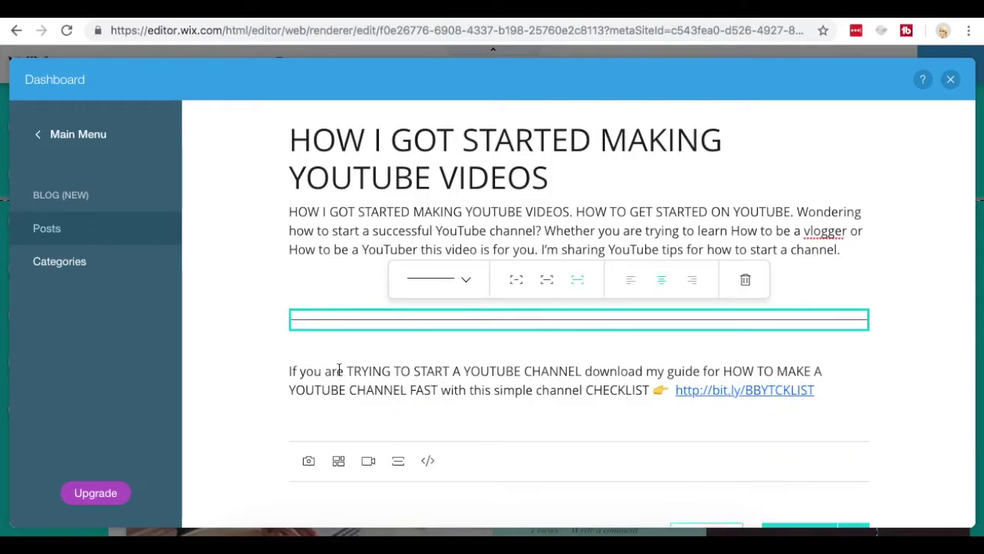
pyautogui.click(398, 476)
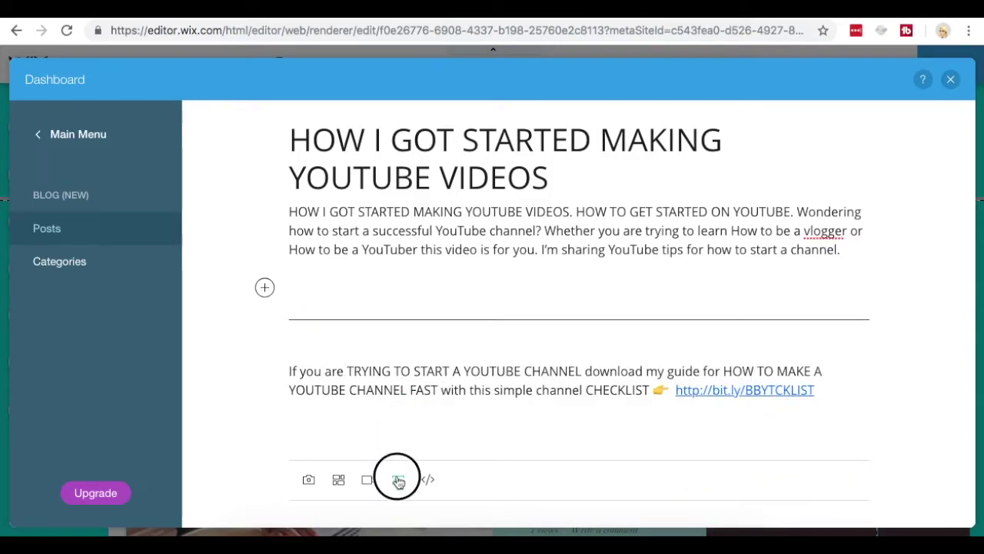
pyautogui.click(323, 350)
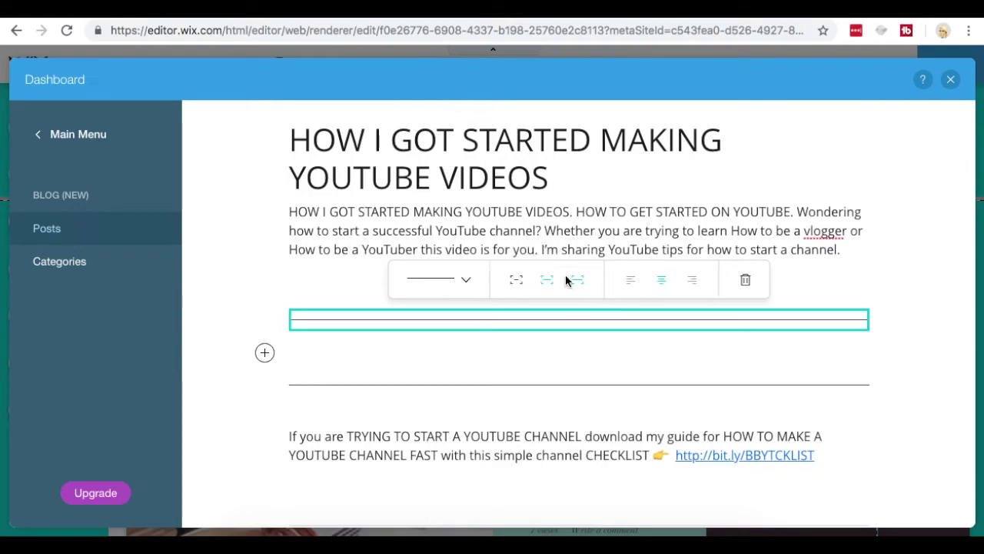
pyautogui.click(330, 491)
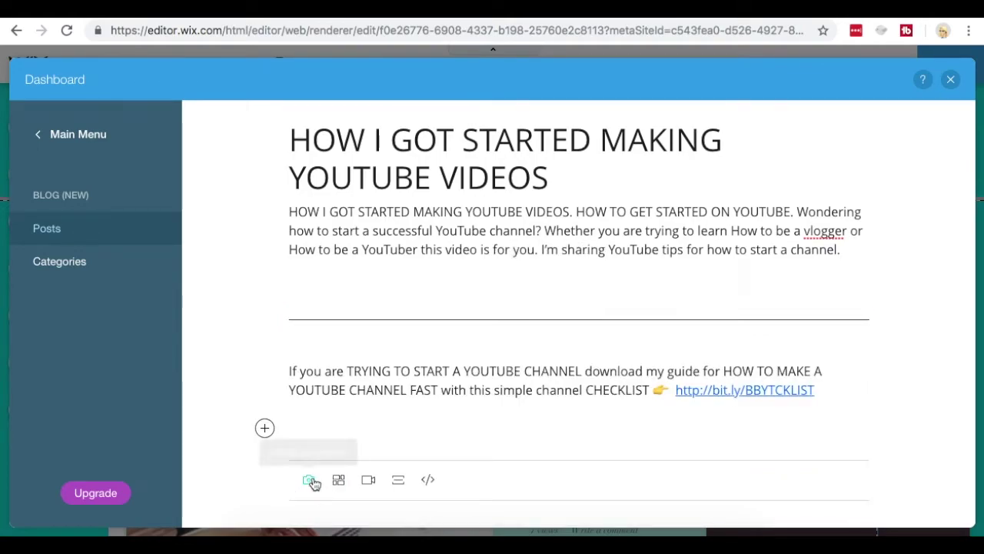
pyautogui.click(305, 489)
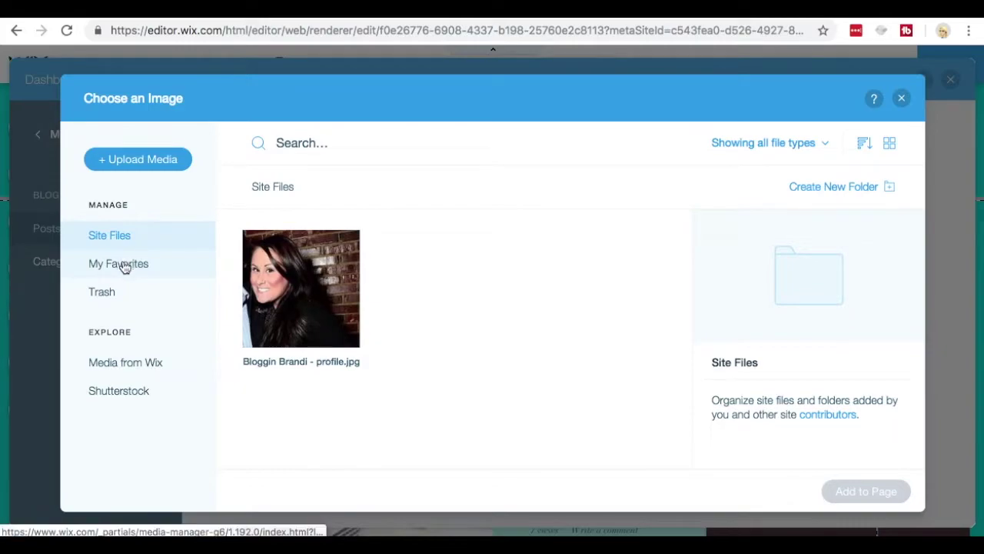
pyautogui.click(149, 366)
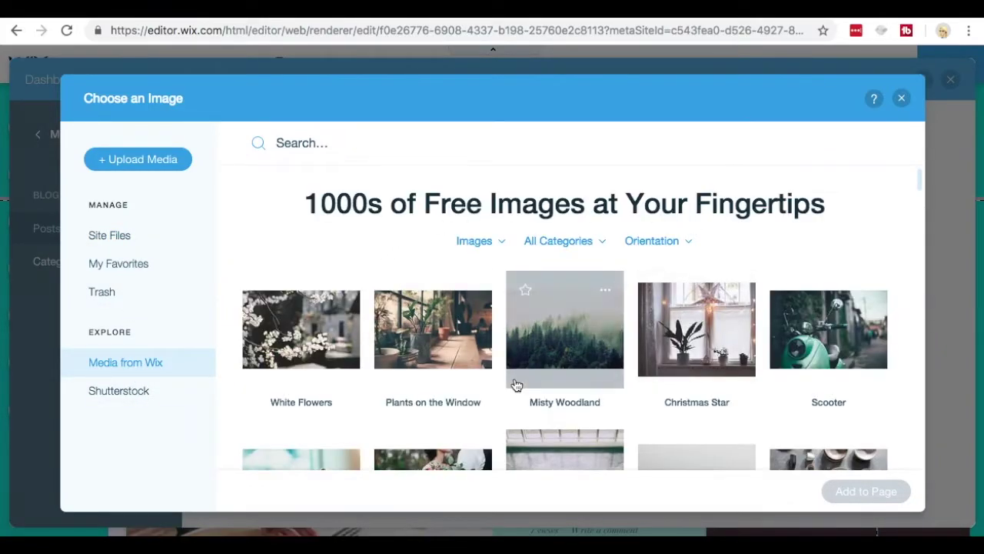
pyautogui.scroll(-6, 516, 385)
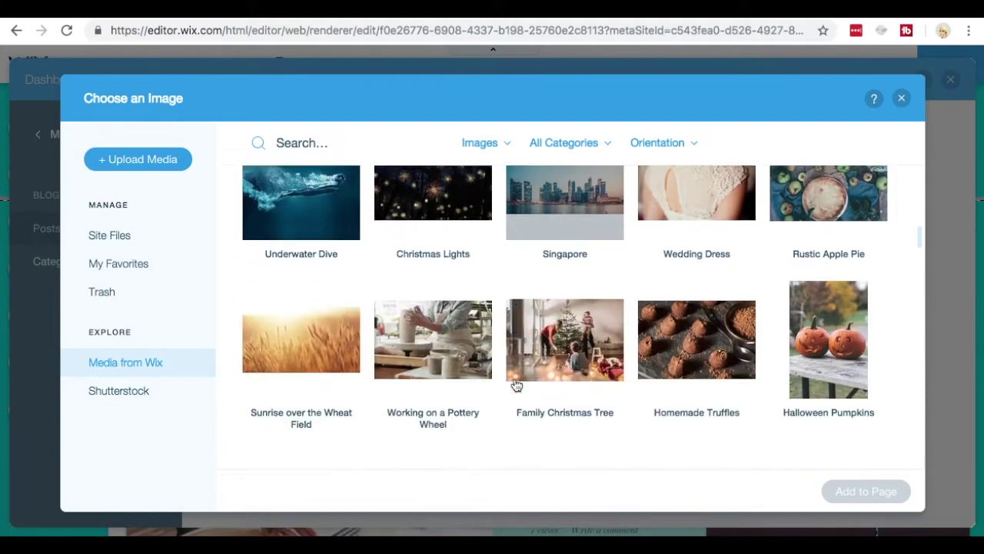
pyautogui.scroll(-5, 516, 385)
pyautogui.click(334, 478)
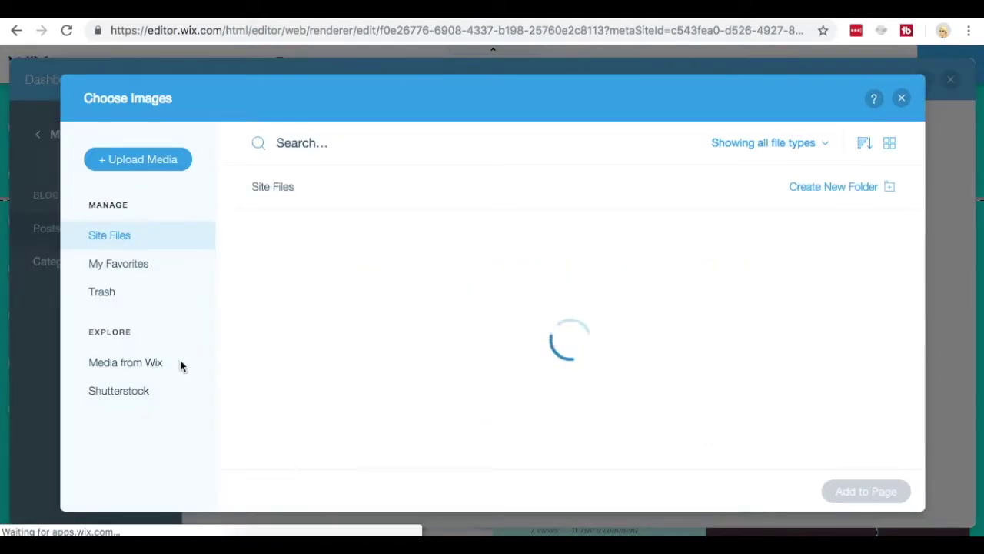
pyautogui.click(901, 97)
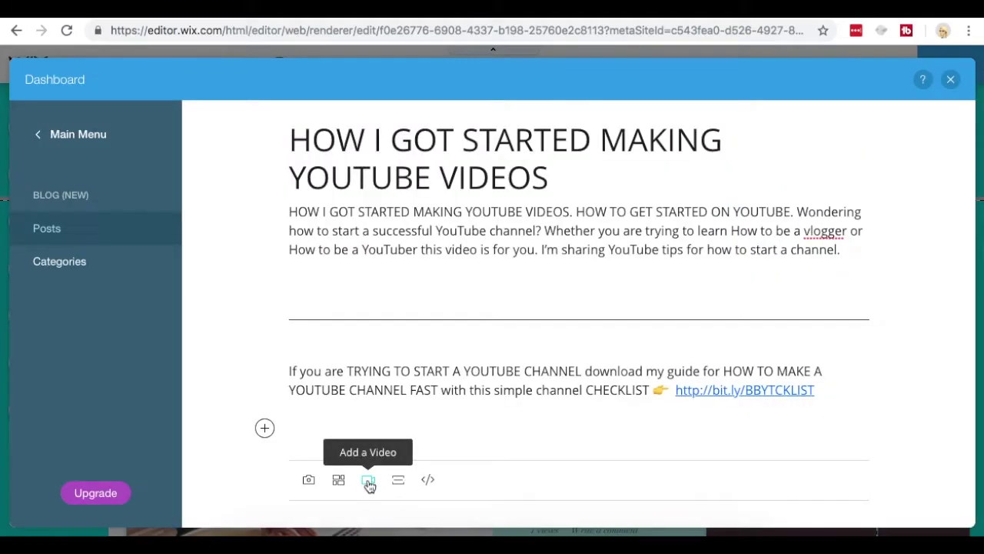
# Step: Choose Add a Video on the empty line between the dividers and bring up YouTube's share options
pyautogui.click(263, 354)
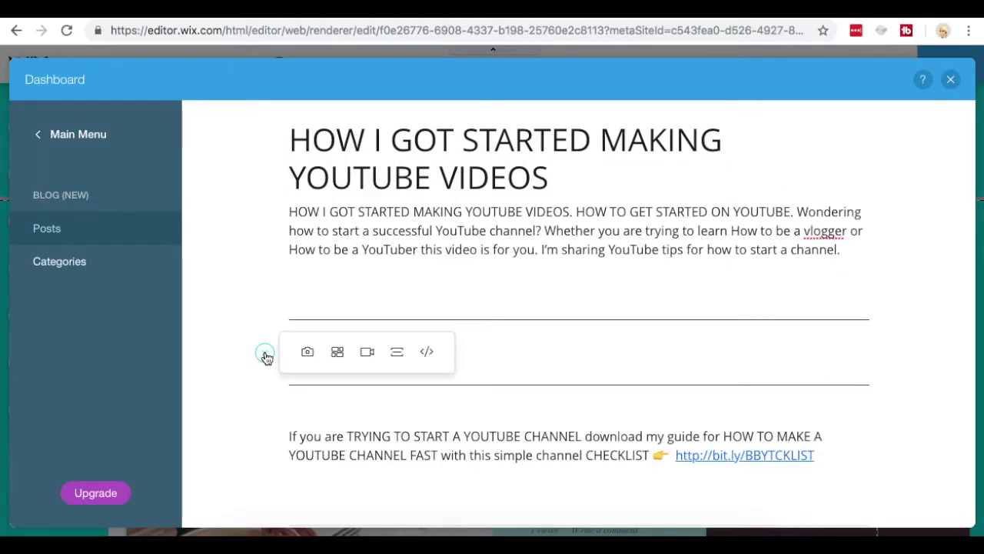
pyautogui.click(367, 353)
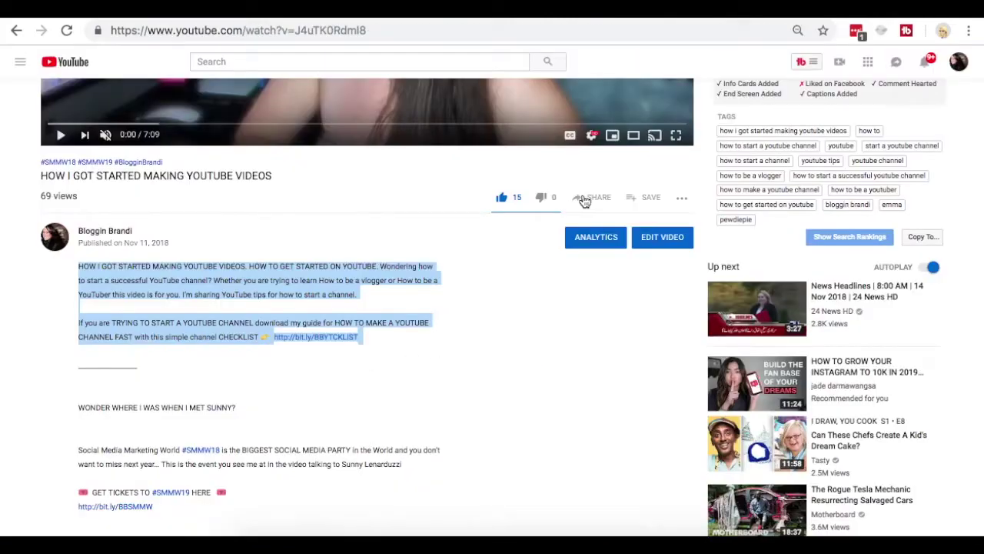
pyautogui.click(584, 199)
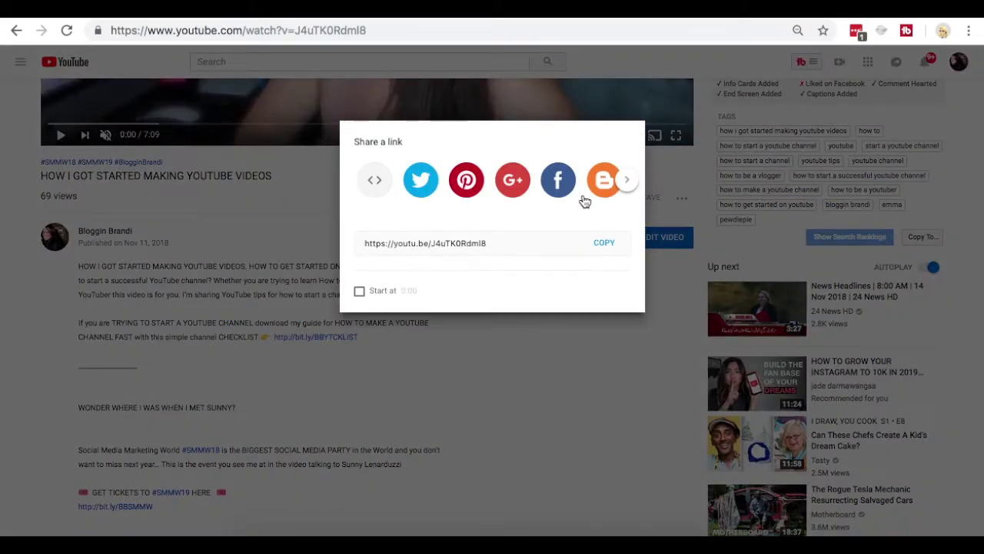
# Step: Copy the video's youtu.be share link and paste it into Wix's Add a Video field
pyautogui.click(440, 319)
pyautogui.hotkey('ctrl', 'c')
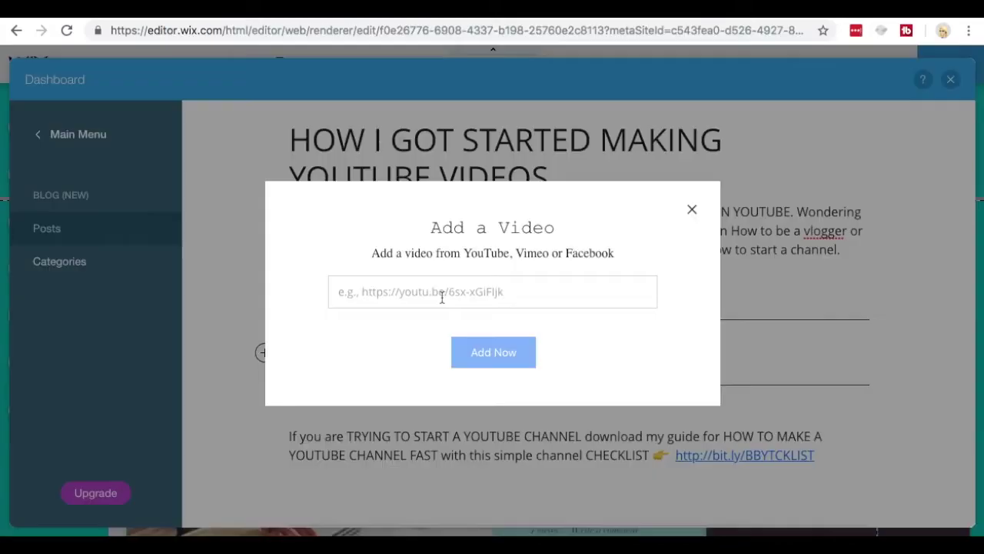
pyautogui.click(442, 298)
pyautogui.hotkey('ctrl', 'v')
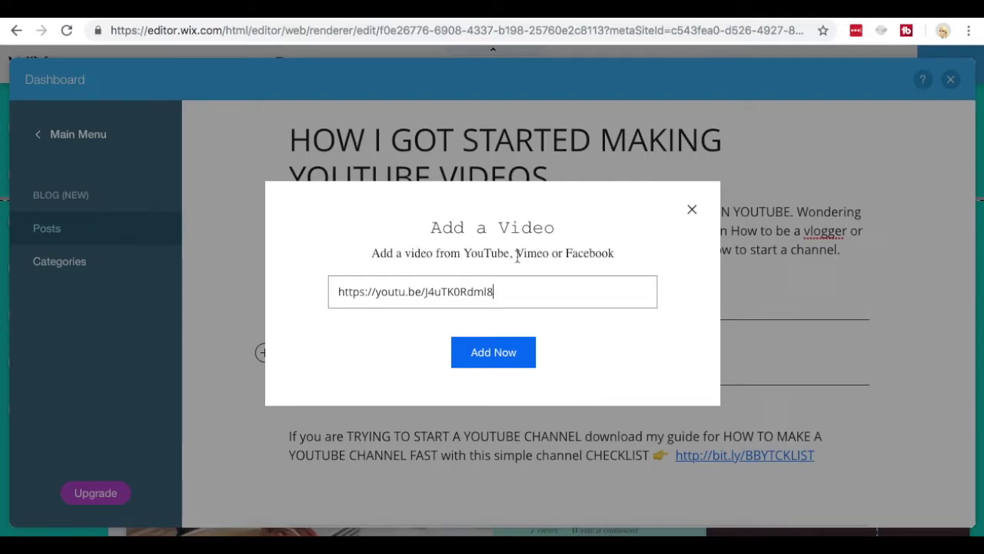
# Step: Embed the YouTube video between the dividers, trying small and full-width sizes before settling on content width
pyautogui.click(506, 350)
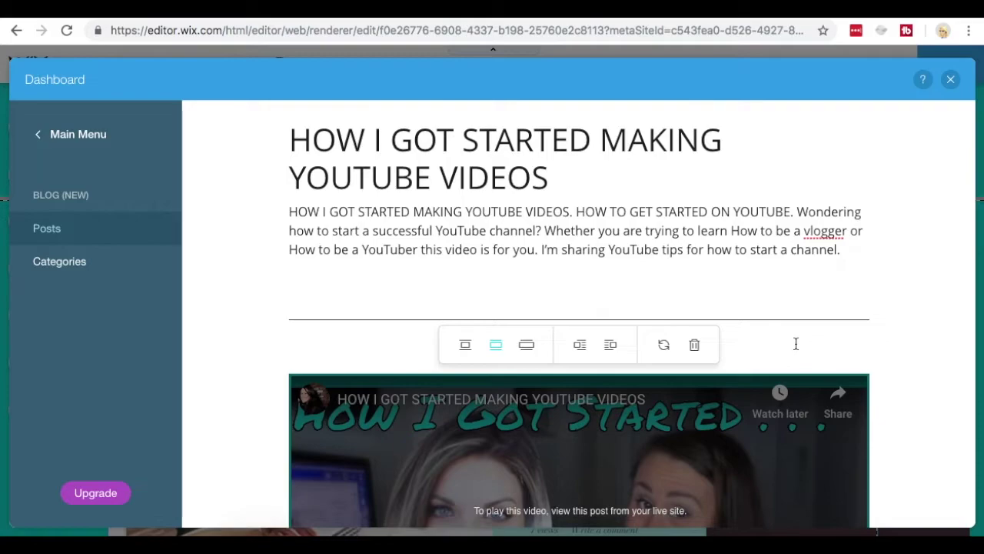
pyautogui.click(466, 348)
pyautogui.click(496, 350)
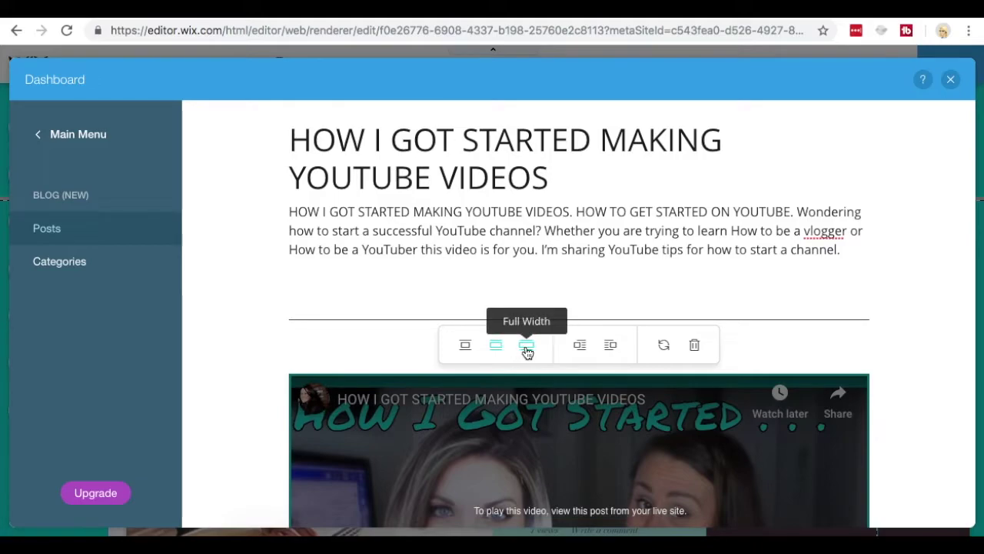
pyautogui.click(526, 348)
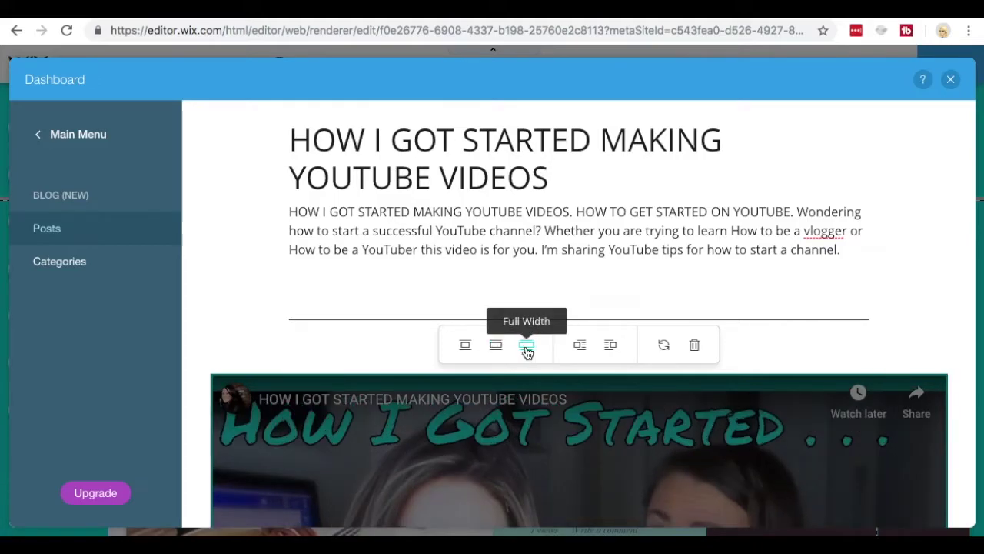
pyautogui.click(496, 346)
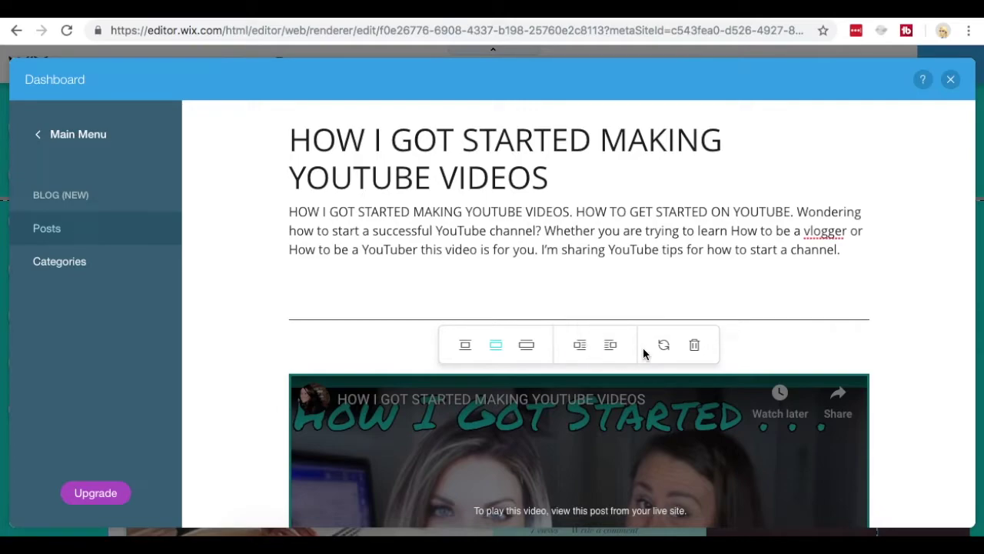
pyautogui.scroll(-2, 643, 348)
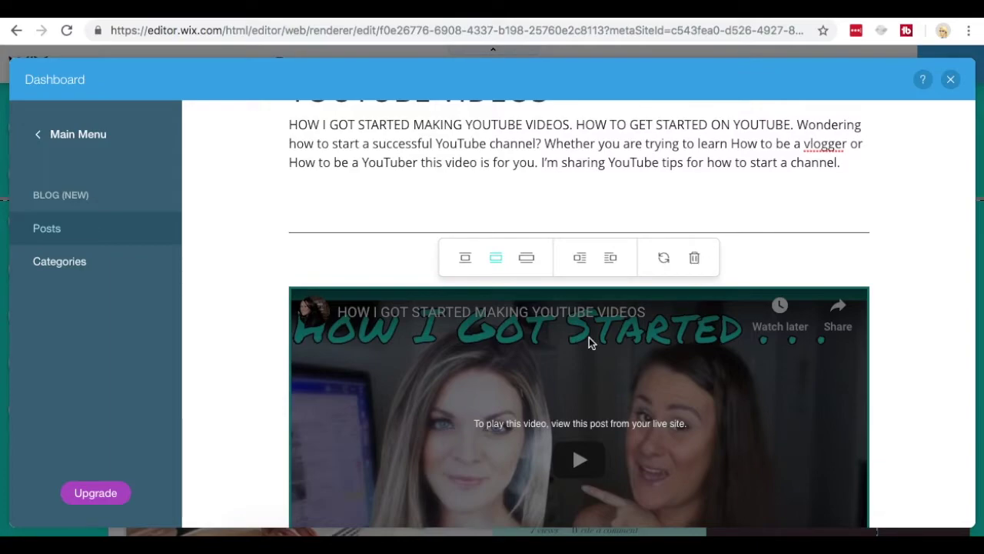
pyautogui.scroll(-5, 591, 342)
pyautogui.moveTo(814, 308); pyautogui.dragTo(675, 307)
pyautogui.moveTo(823, 303); pyautogui.dragTo(675, 307)
pyautogui.hotkey('ctrl', 'c')
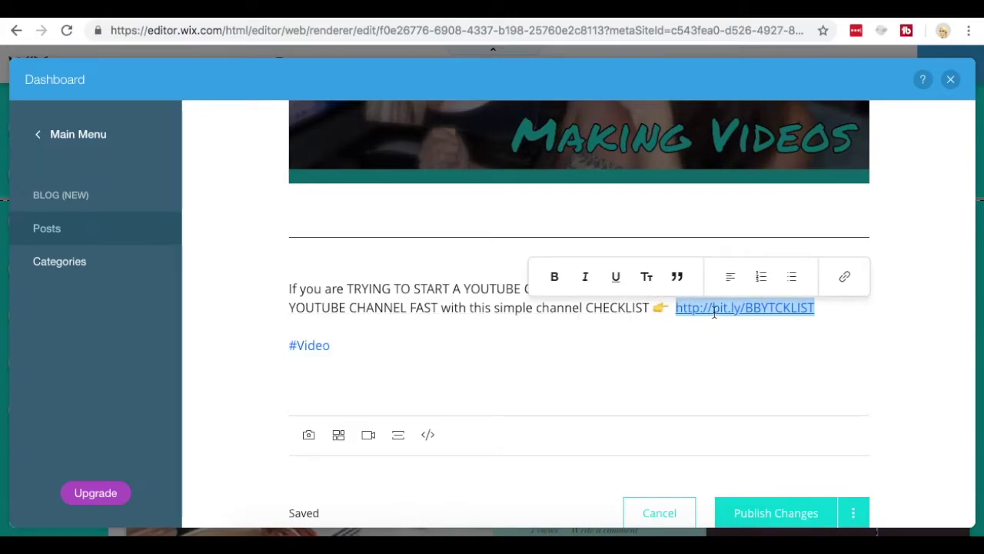
pyautogui.doubleClick(637, 307)
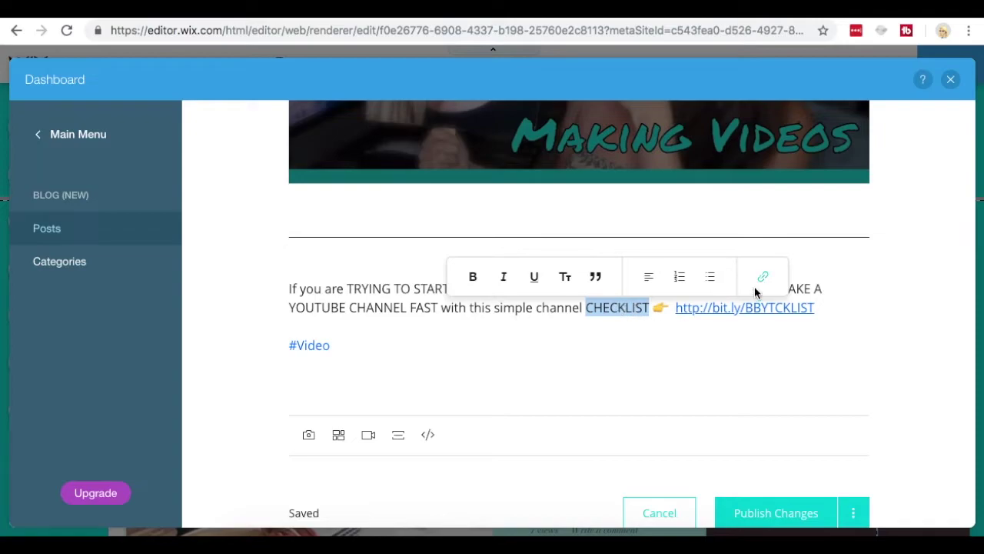
pyautogui.click(762, 276)
pyautogui.hotkey('ctrl', 'v')
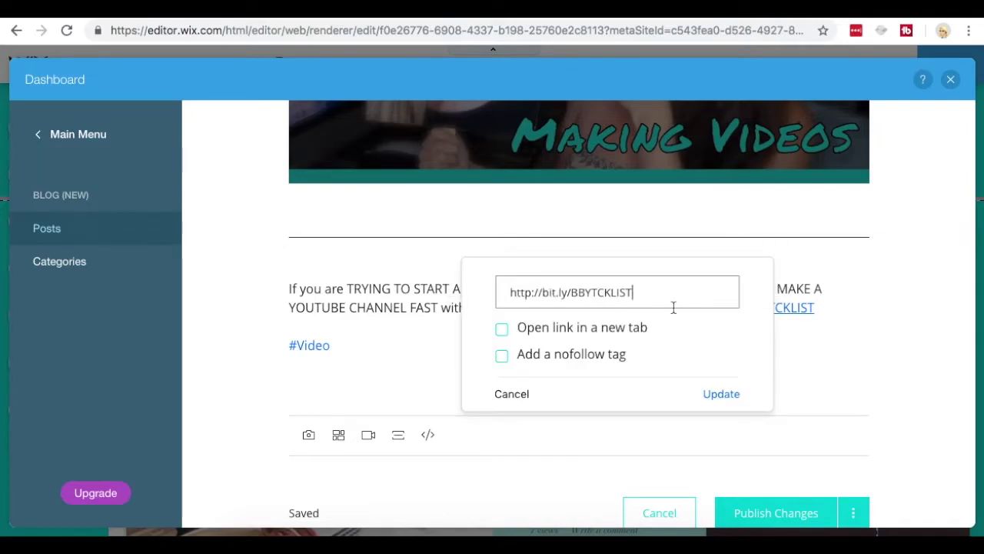
pyautogui.click(647, 331)
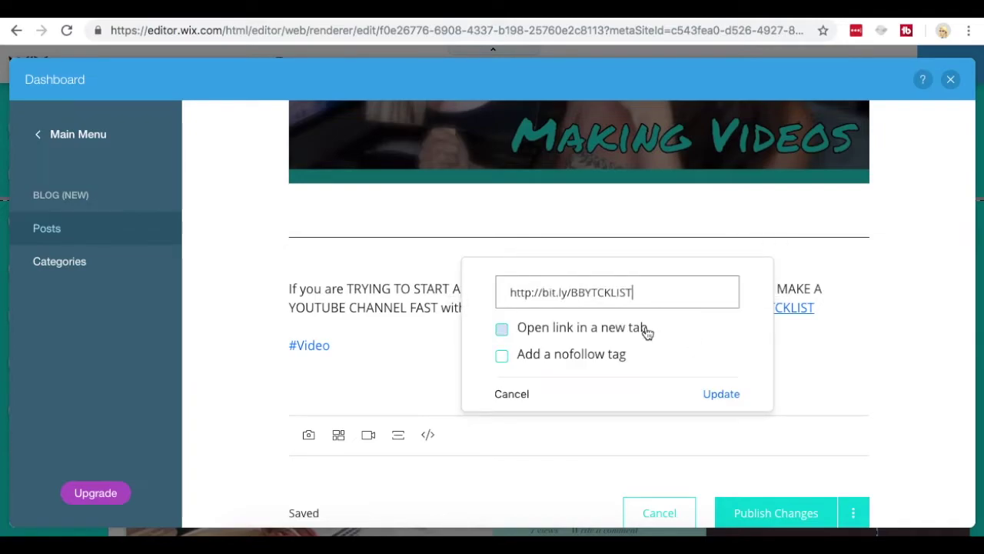
pyautogui.click(718, 393)
# Step: Add a #Video hashtag on a new line below the paragraph
pyautogui.press('Return')
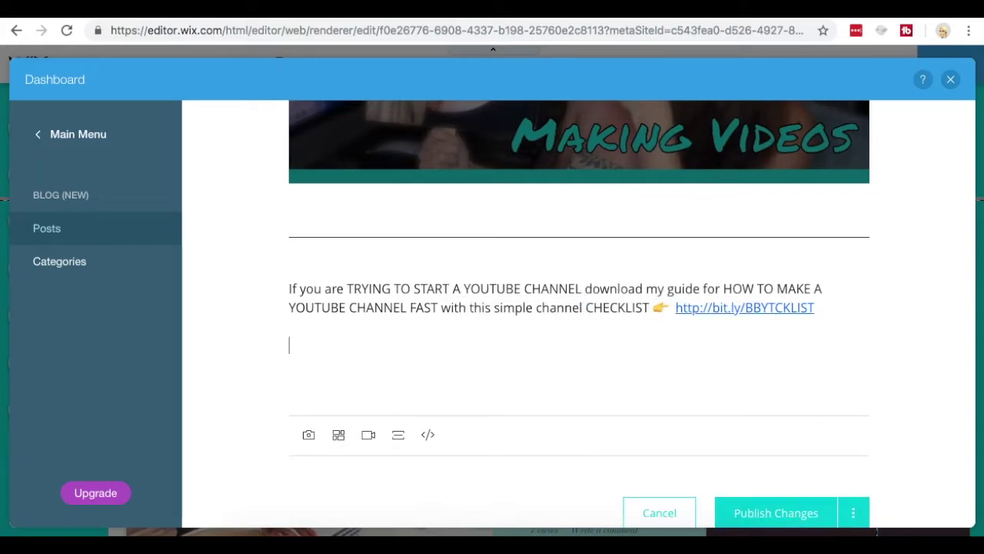
pyautogui.write('#Video')
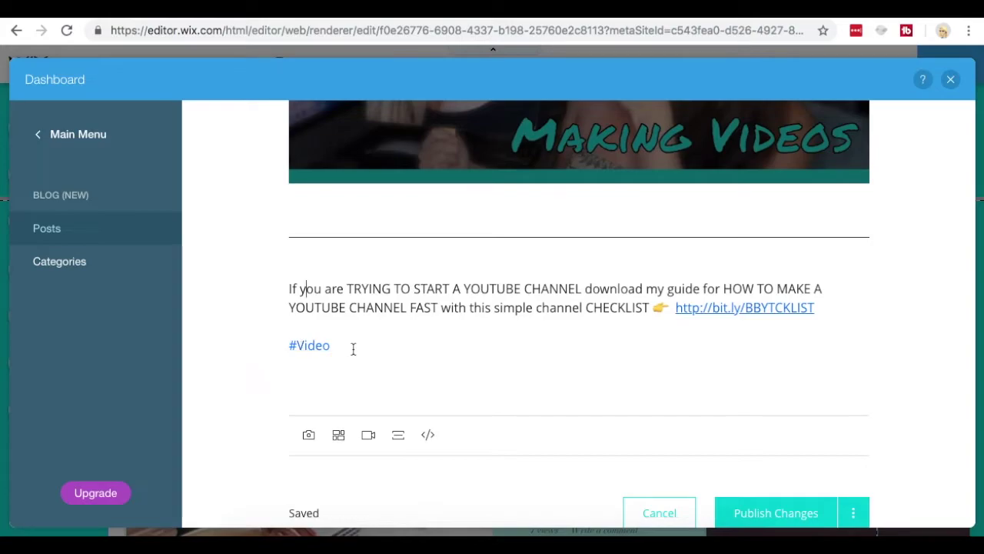
pyautogui.moveTo(350, 348); pyautogui.dragTo(272, 345)
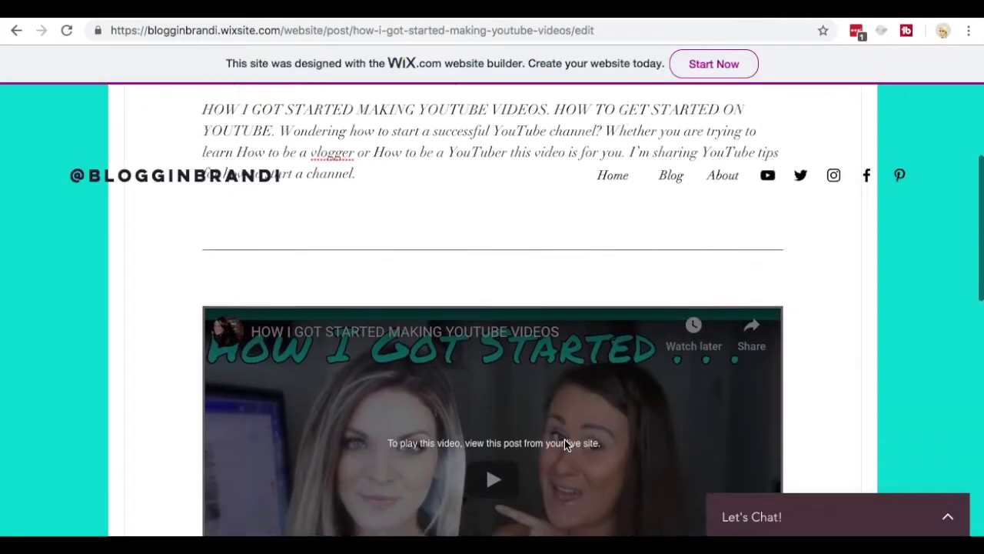
# Step: Paste 'Perfection is the enemy of done, so go for done!' below #Video as a blockquote without the opening quote mark
pyautogui.scroll(-5, 564, 439)
pyautogui.scroll(5, 564, 439)
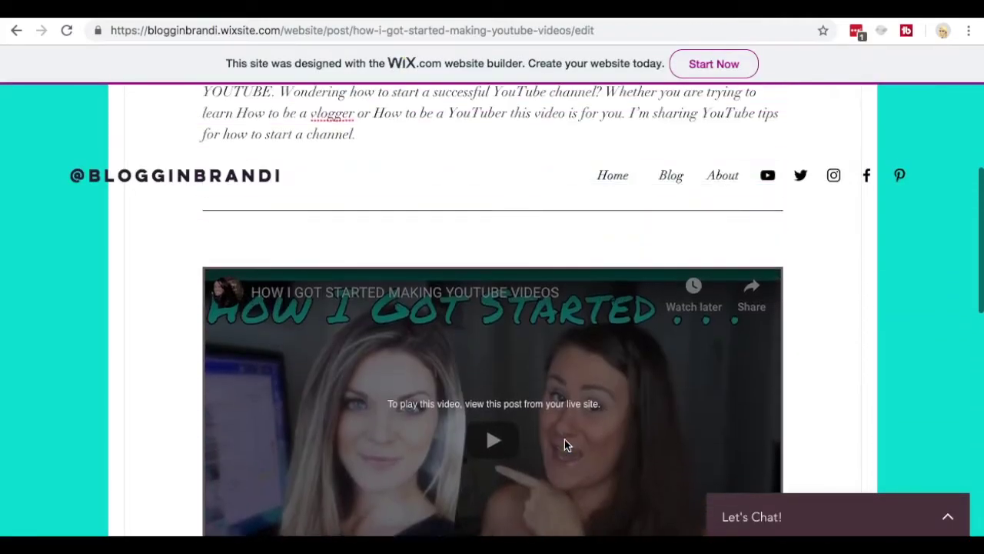
pyautogui.scroll(5, 564, 439)
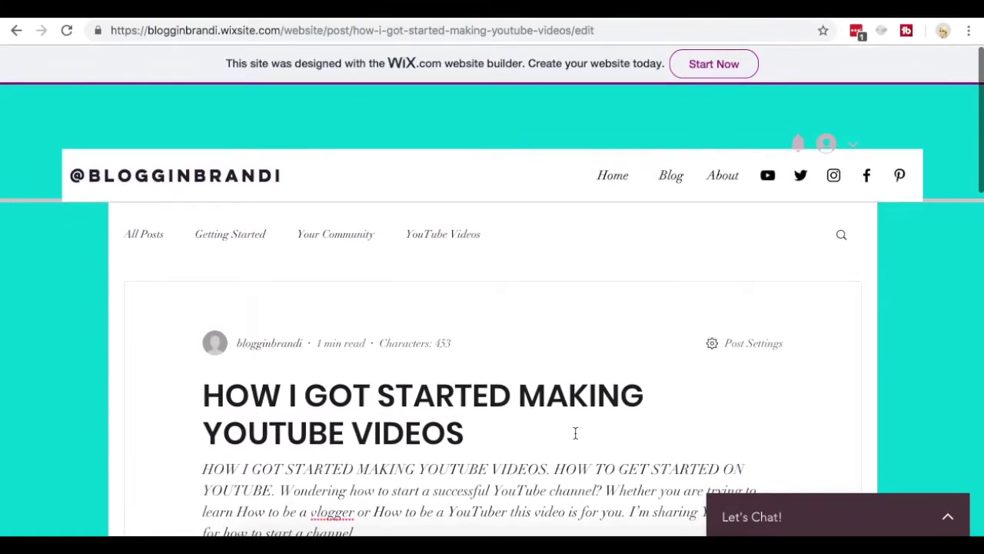
pyautogui.scroll(-10, 575, 433)
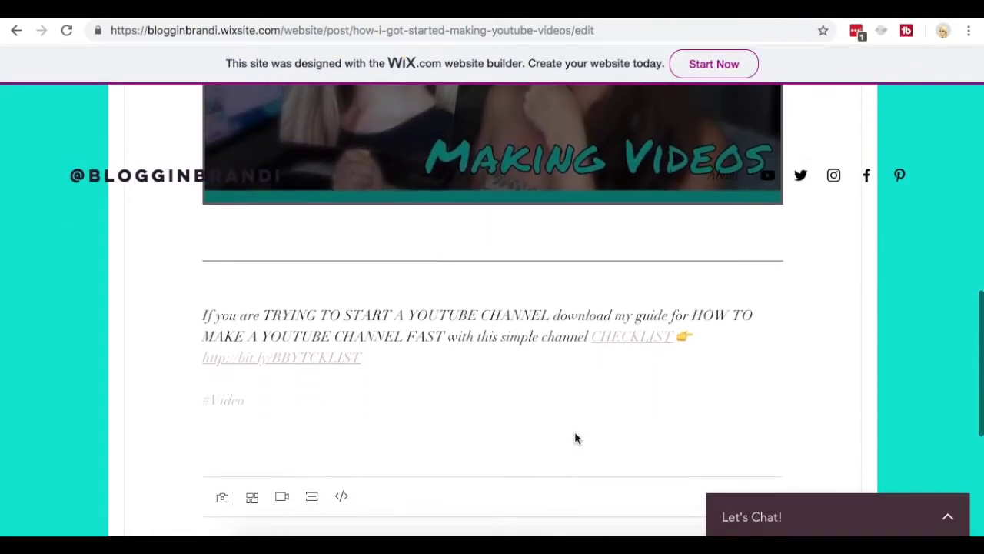
pyautogui.click(313, 393)
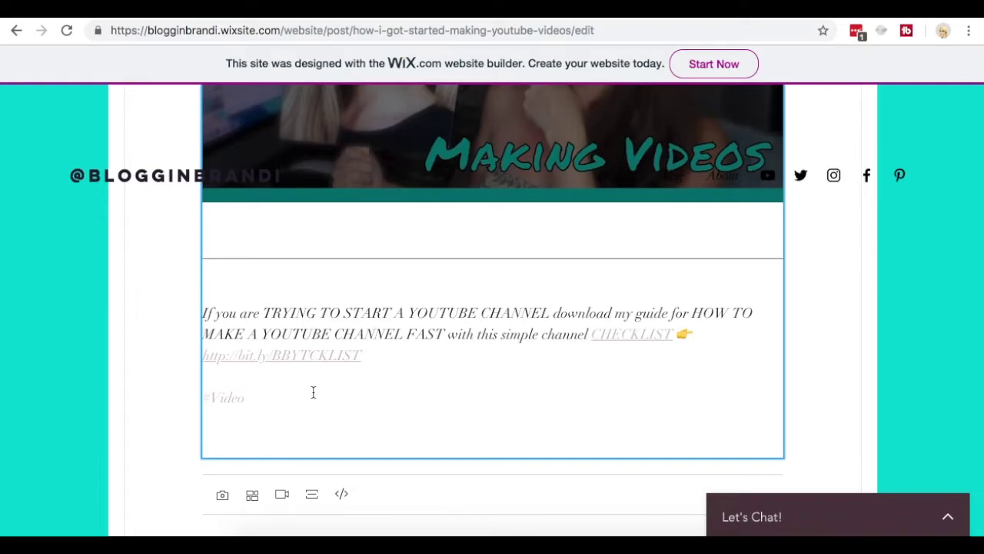
pyautogui.press('Return')
pyautogui.press('Return')
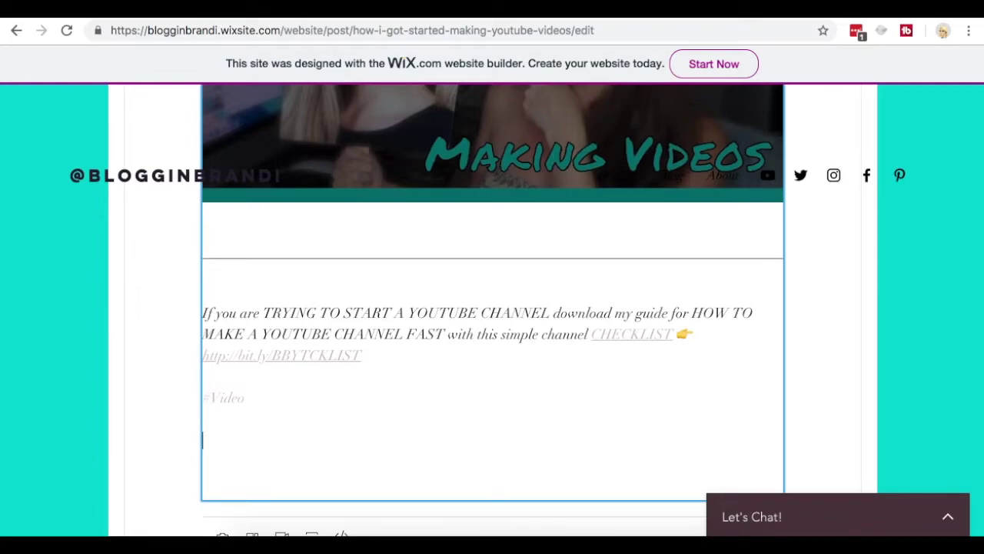
pyautogui.hotkey('ctrl', 'v')
pyautogui.click(358, 406)
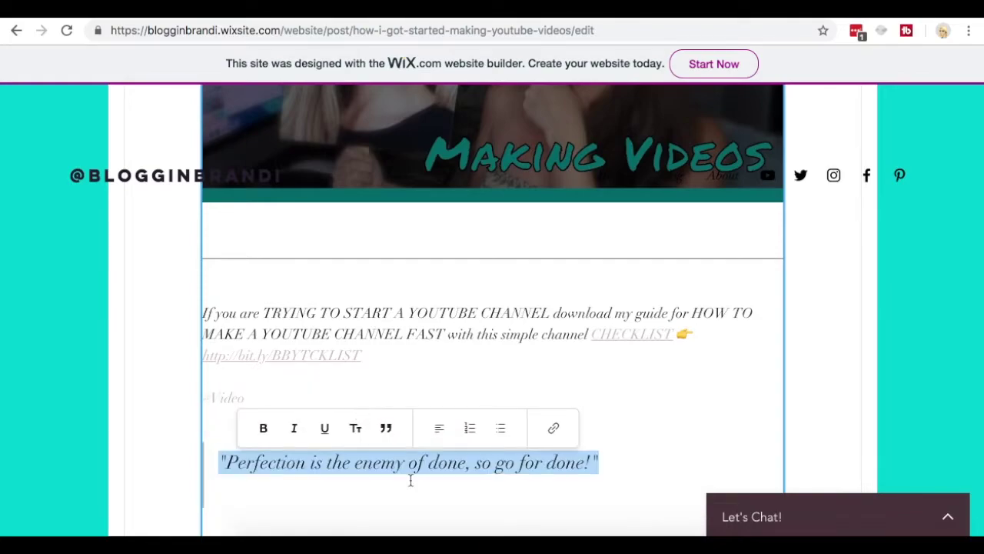
pyautogui.click(223, 462)
pyautogui.press('BackSpace')
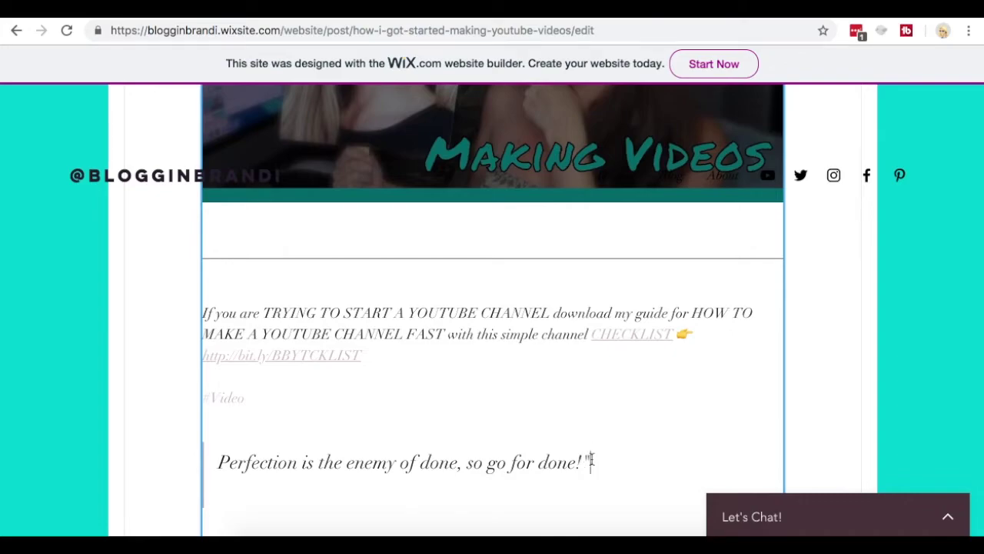
# Step: Make the quote centred, bold and a heading-size title
pyautogui.moveTo(642, 465); pyautogui.dragTo(197, 469)
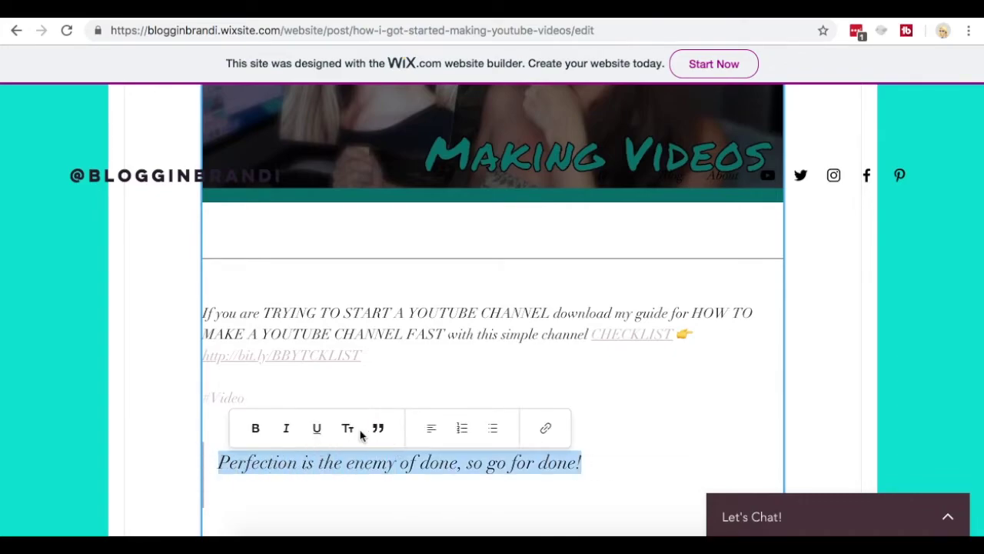
pyautogui.click(436, 431)
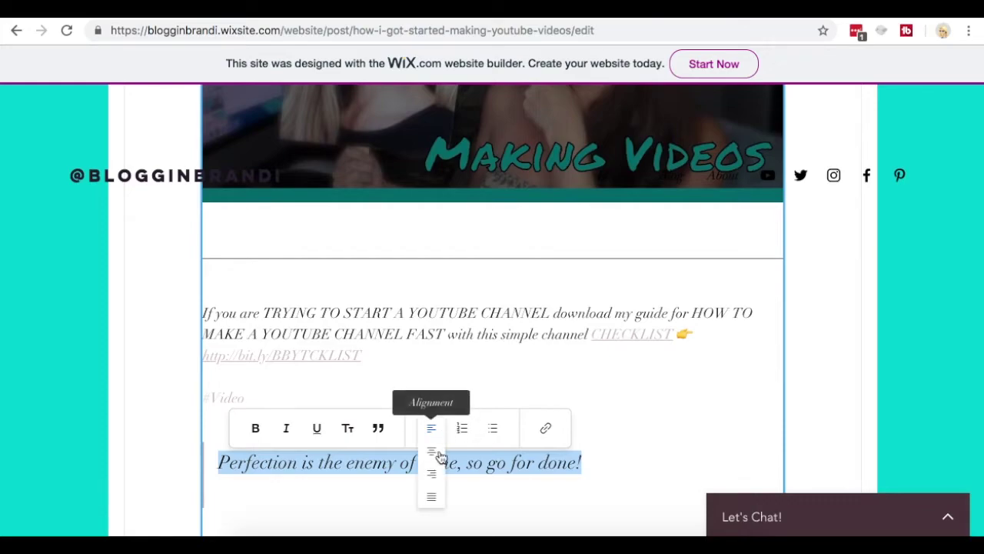
pyautogui.click(433, 452)
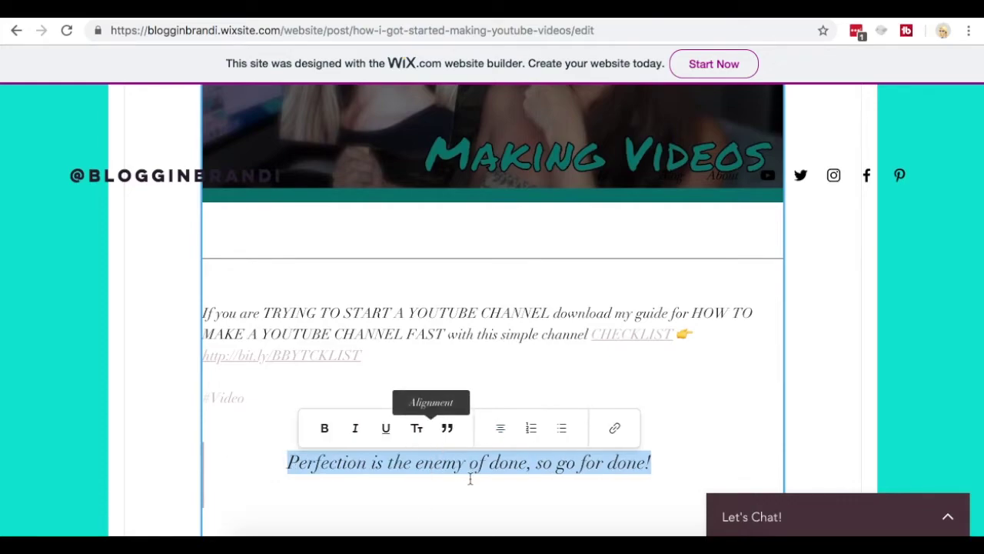
pyautogui.click(327, 431)
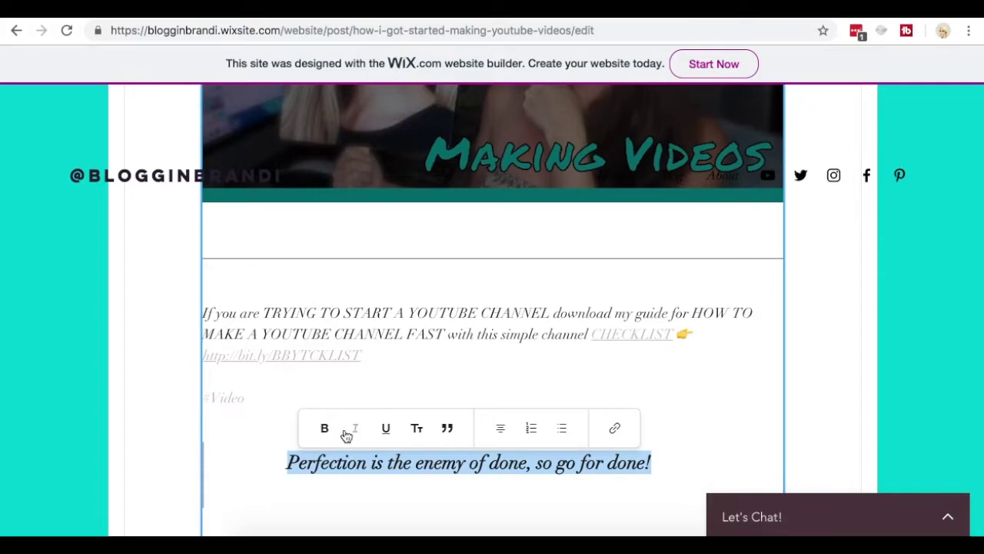
pyautogui.click(417, 428)
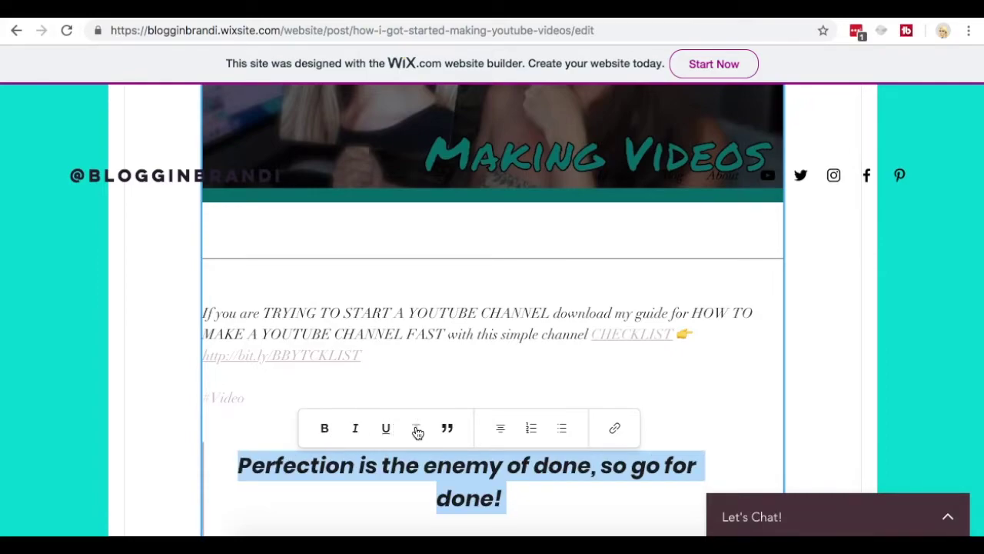
pyautogui.click(416, 428)
pyautogui.click(419, 428)
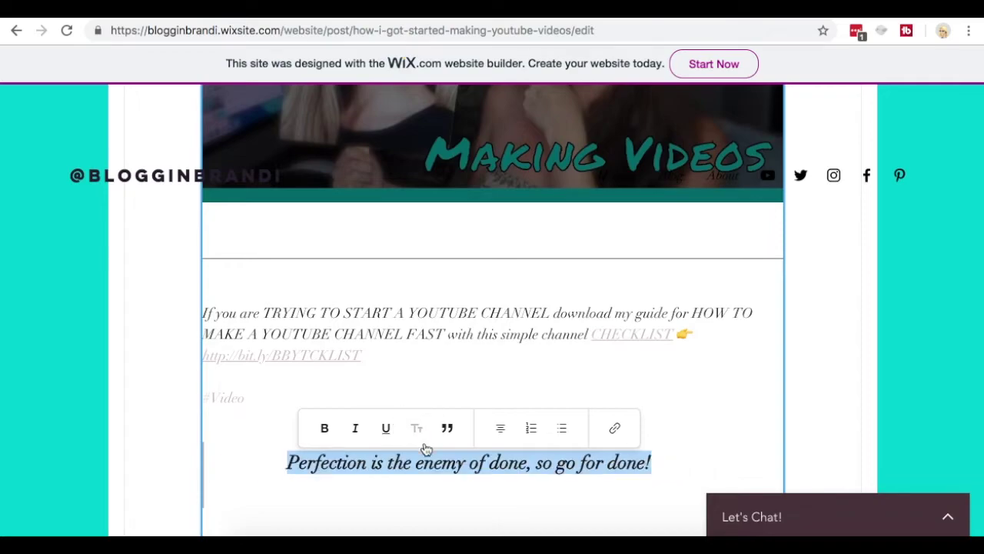
pyautogui.click(705, 458)
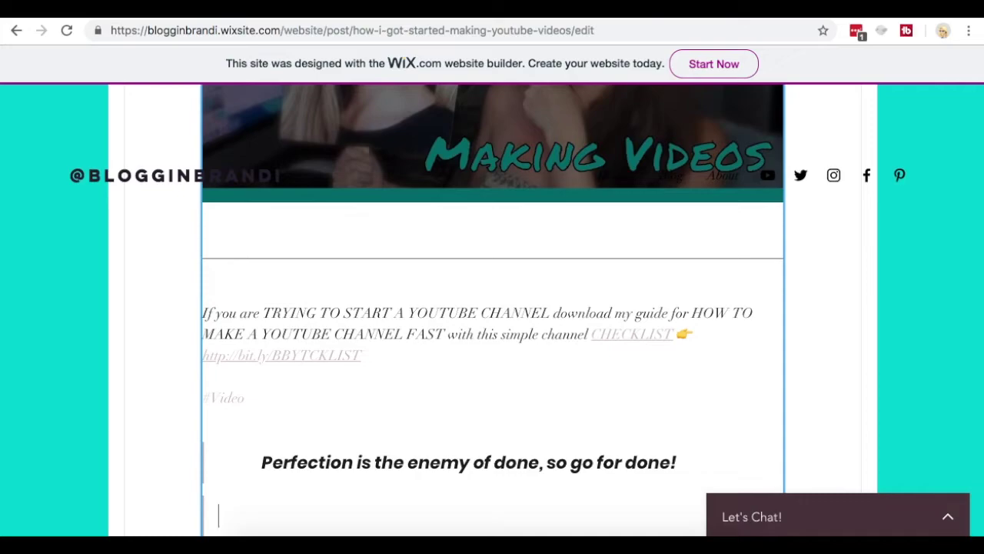
# Step: Add a 'topic 1' line below the quote and format it as a bulleted list
pyautogui.write('topic 1')
pyautogui.moveTo(216, 515); pyautogui.dragTo(283, 518)
pyautogui.click(435, 475)
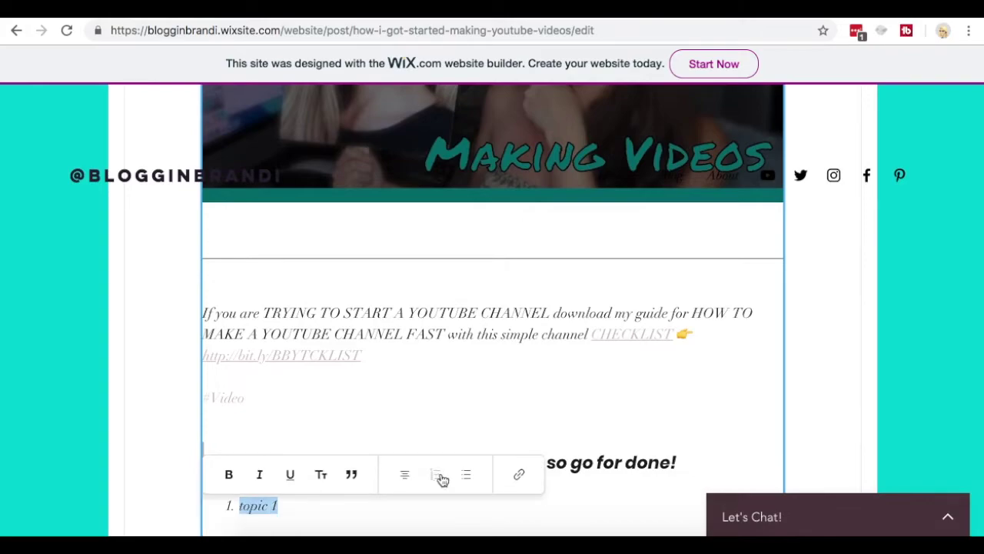
pyautogui.click(461, 480)
pyautogui.click(407, 476)
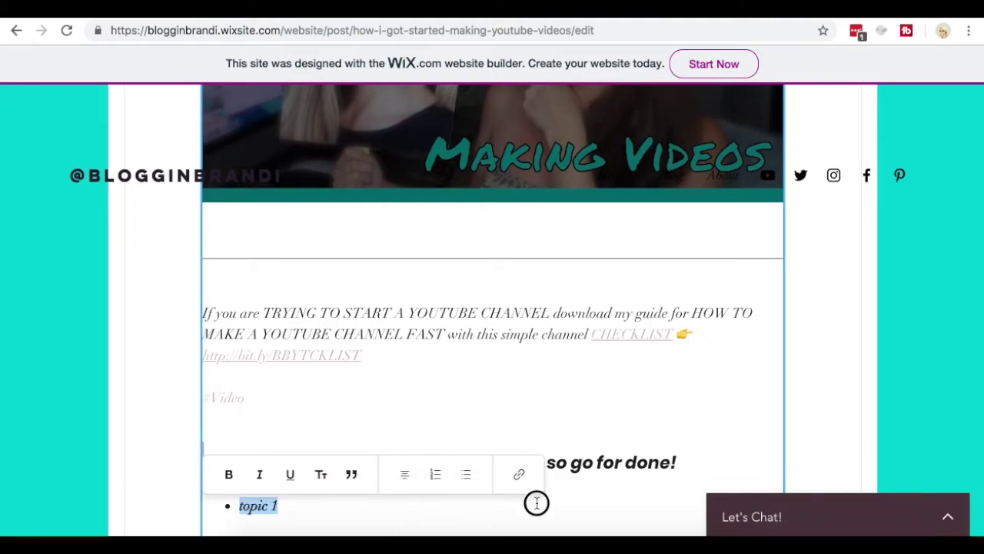
pyautogui.click(367, 504)
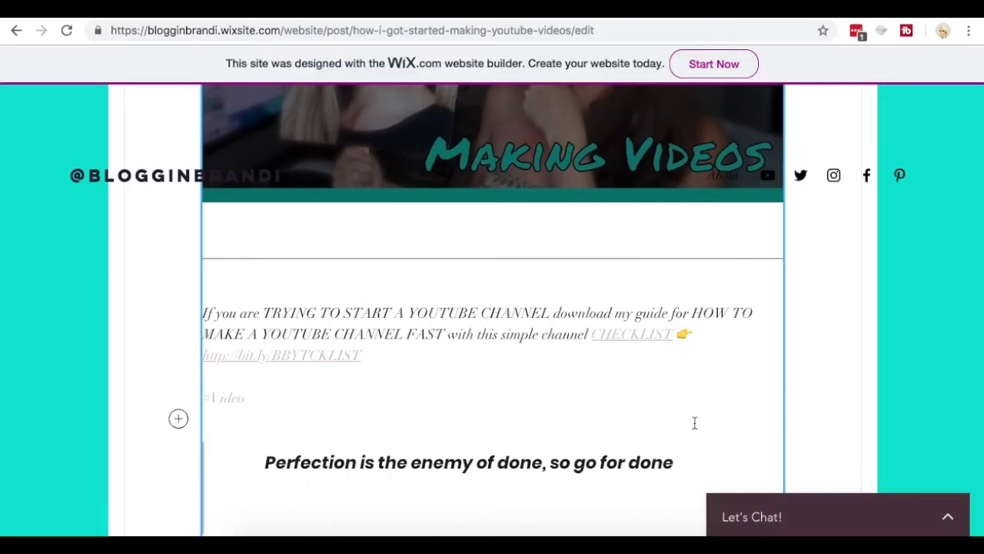
# Step: Publish the post's changes and open its Post Settings
pyautogui.scroll(-5, 694, 422)
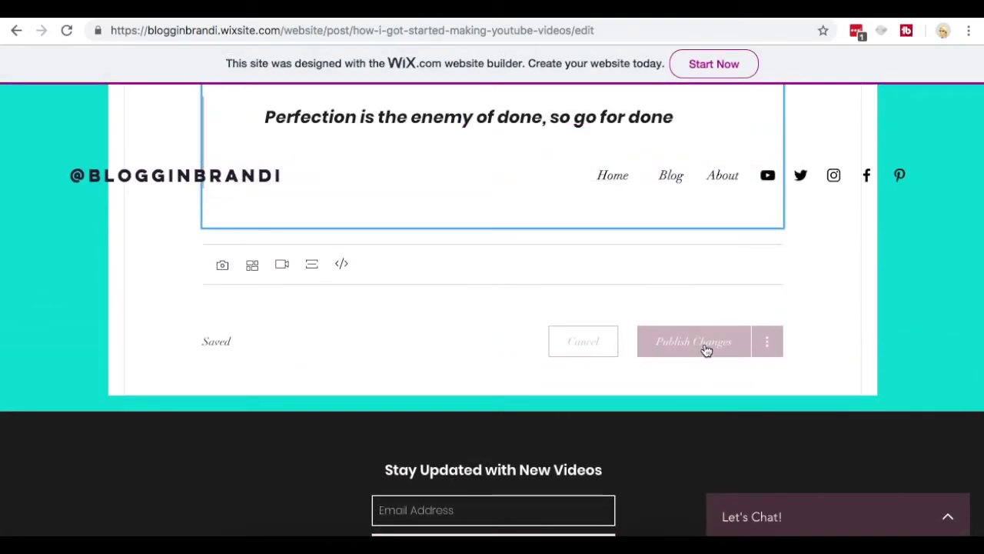
pyautogui.click(707, 350)
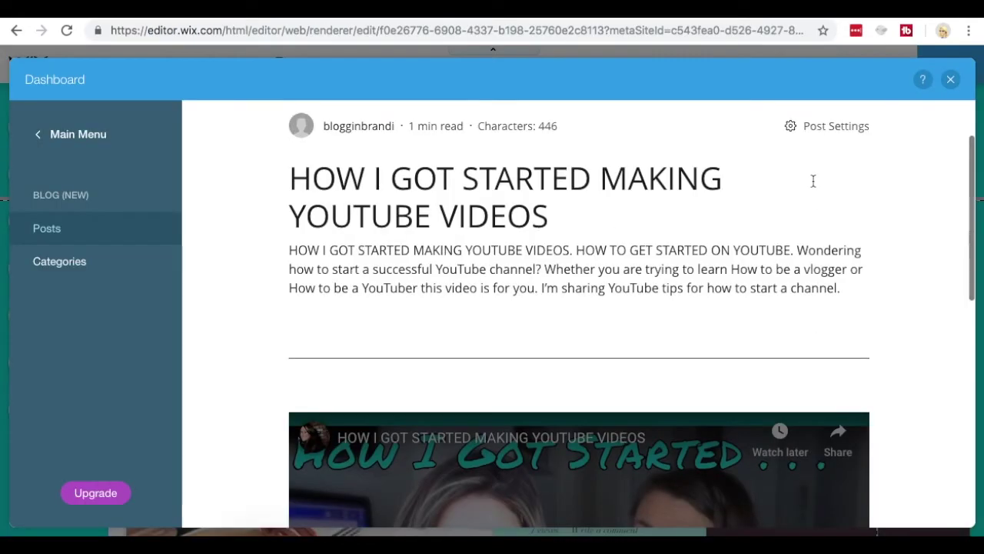
pyautogui.click(811, 131)
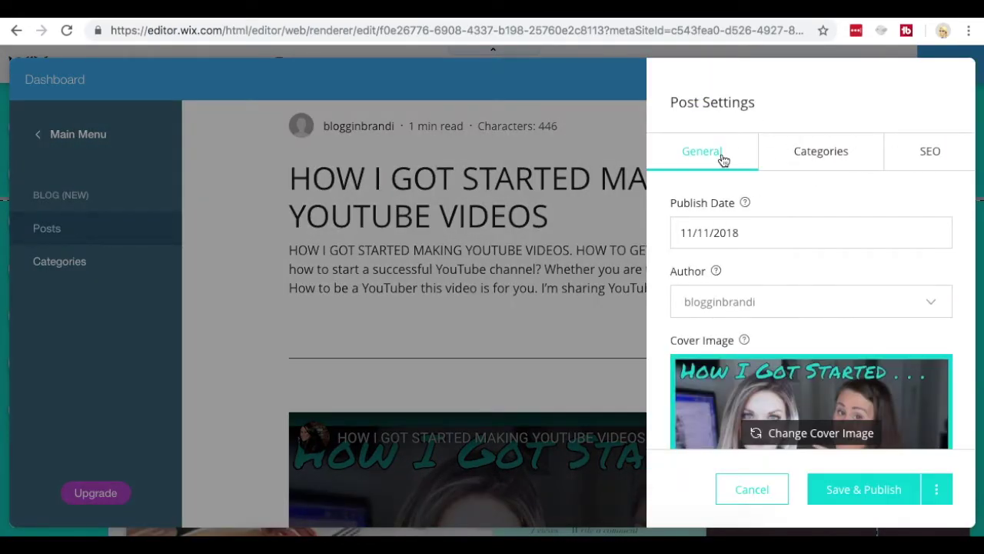
# Step: Look over the Categories and SEO tabs, then return to General post settings
pyautogui.click(867, 158)
pyautogui.click(942, 155)
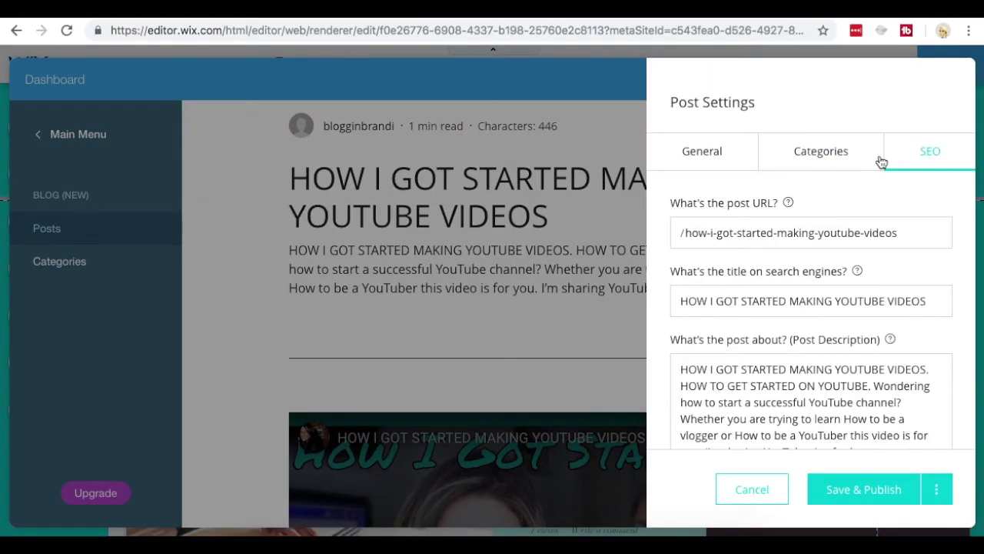
pyautogui.click(702, 152)
pyautogui.scroll(-3, 773, 329)
pyautogui.scroll(2, 774, 326)
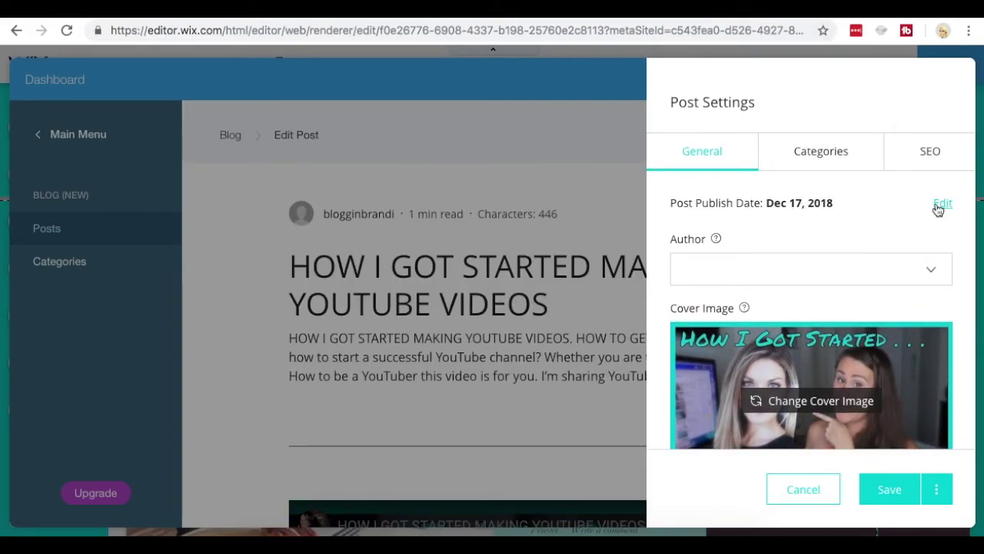
# Step: Backdate the publish date to November 11, 2018, then show the Categories tab
pyautogui.click(941, 204)
pyautogui.click(757, 234)
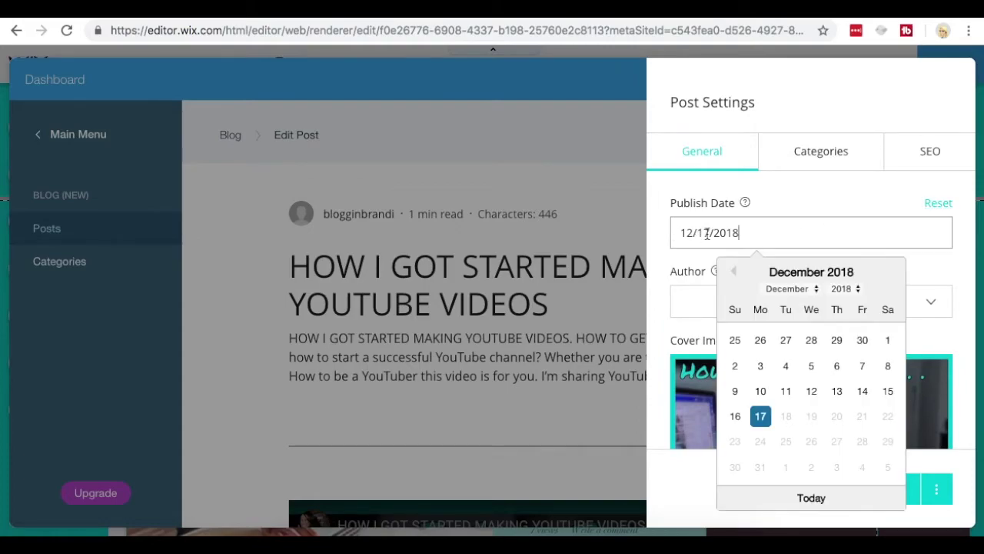
pyautogui.click(794, 392)
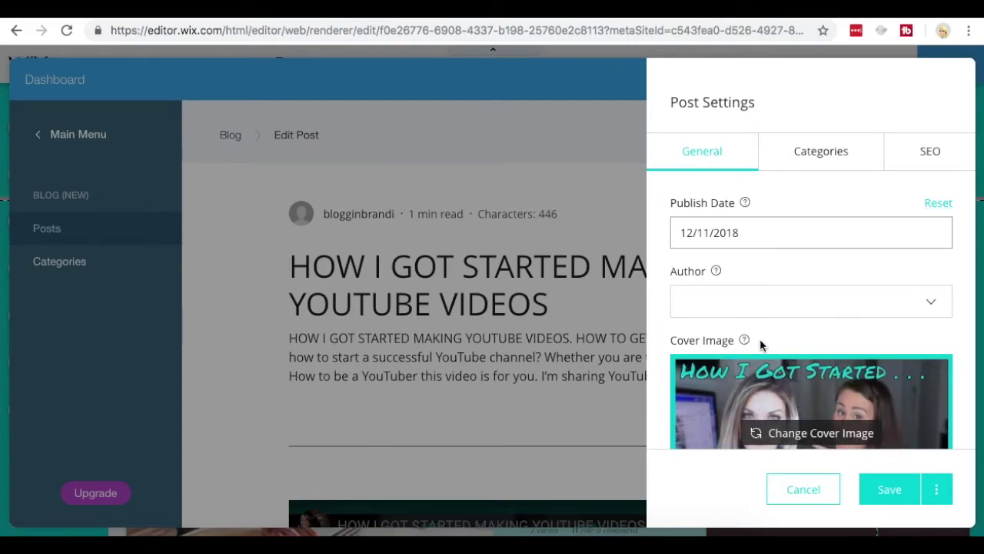
pyautogui.click(687, 229)
pyautogui.click(786, 341)
pyautogui.click(731, 390)
pyautogui.scroll(-2, 816, 296)
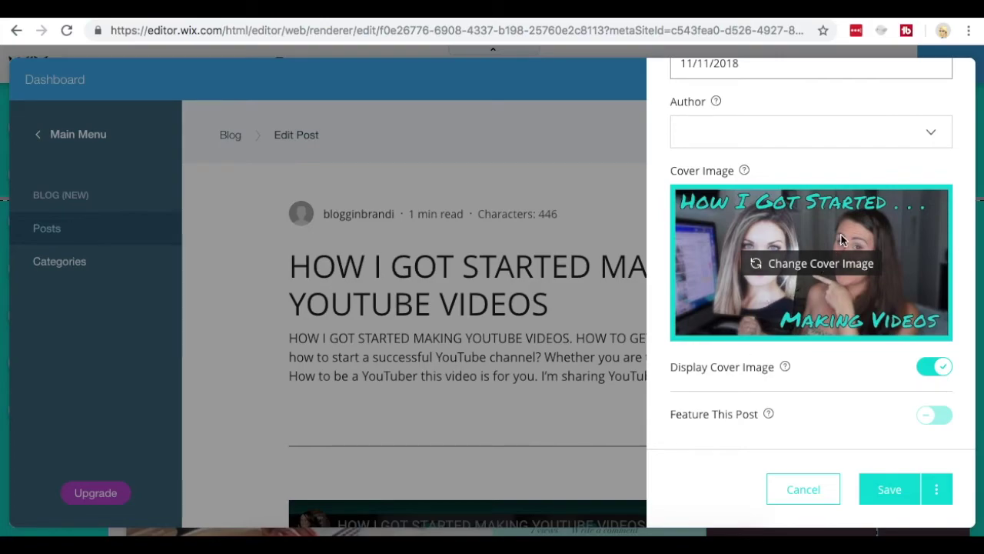
pyautogui.scroll(2, 841, 239)
pyautogui.scroll(-2, 841, 238)
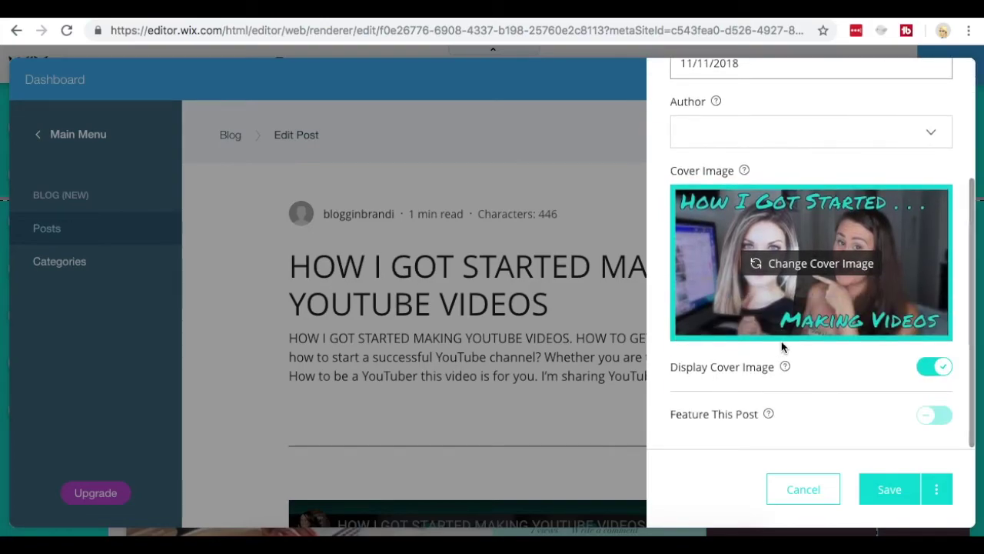
pyautogui.scroll(2, 853, 279)
pyautogui.click(838, 156)
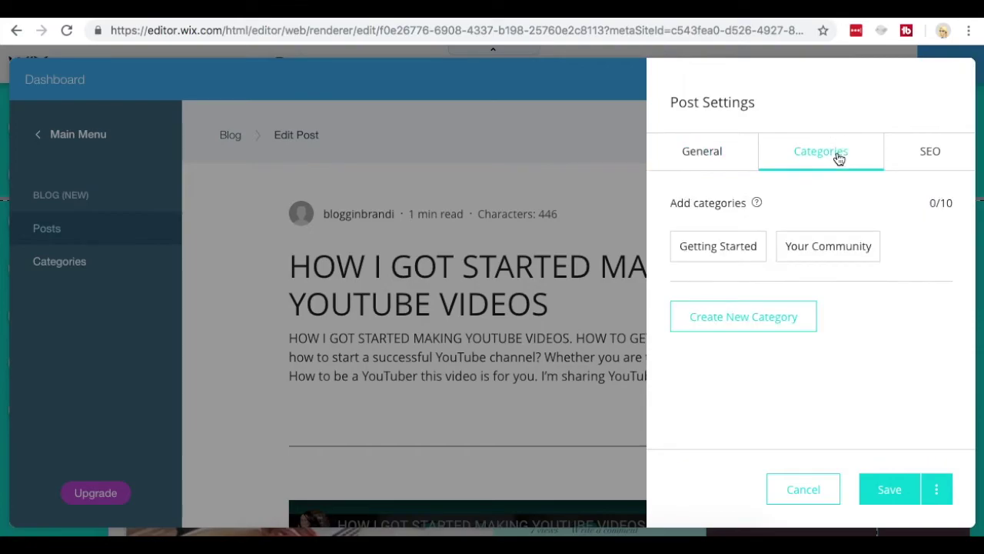
# Step: Create and assign a YouTube Videos category and also file the post under Getting Started
pyautogui.click(757, 321)
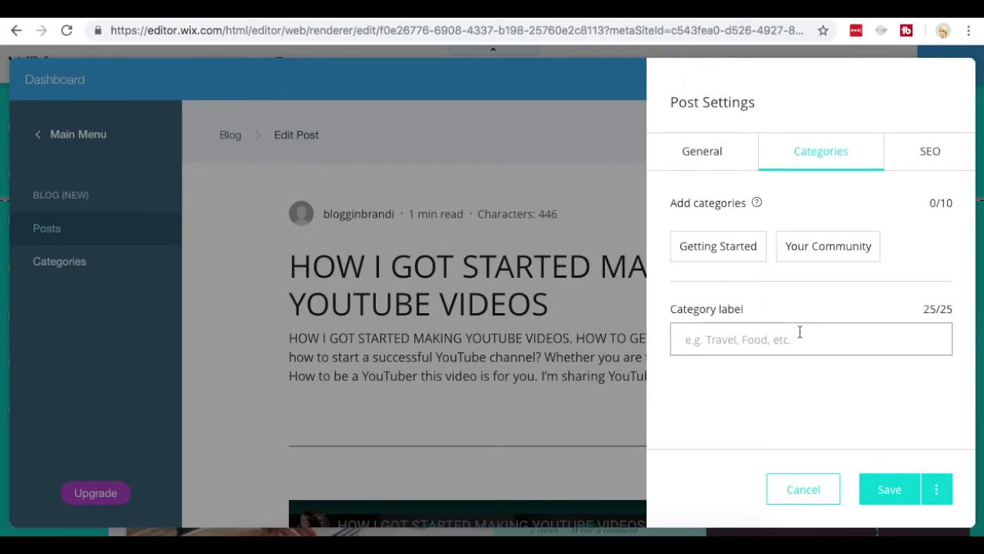
pyautogui.write('YouTub')
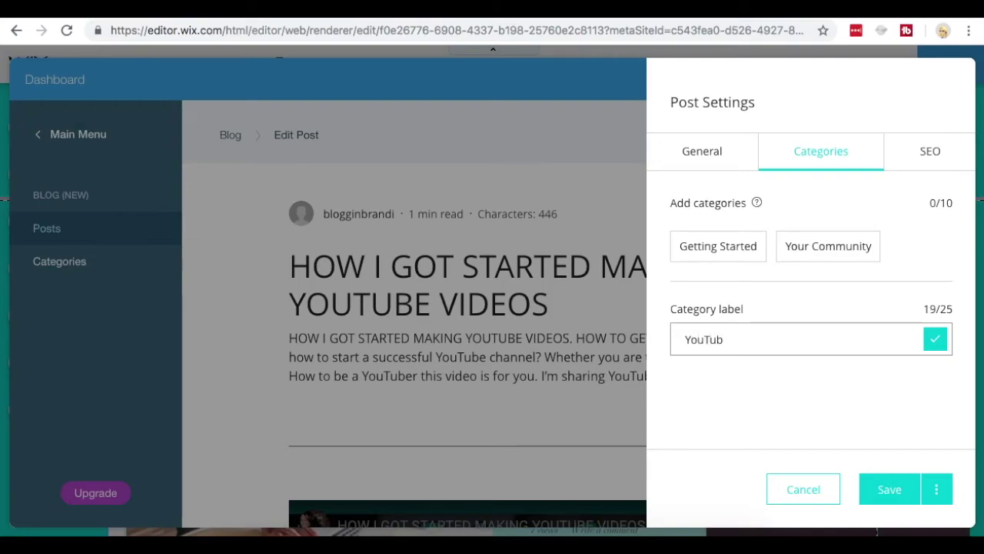
pyautogui.write('e Videos')
pyautogui.click(935, 339)
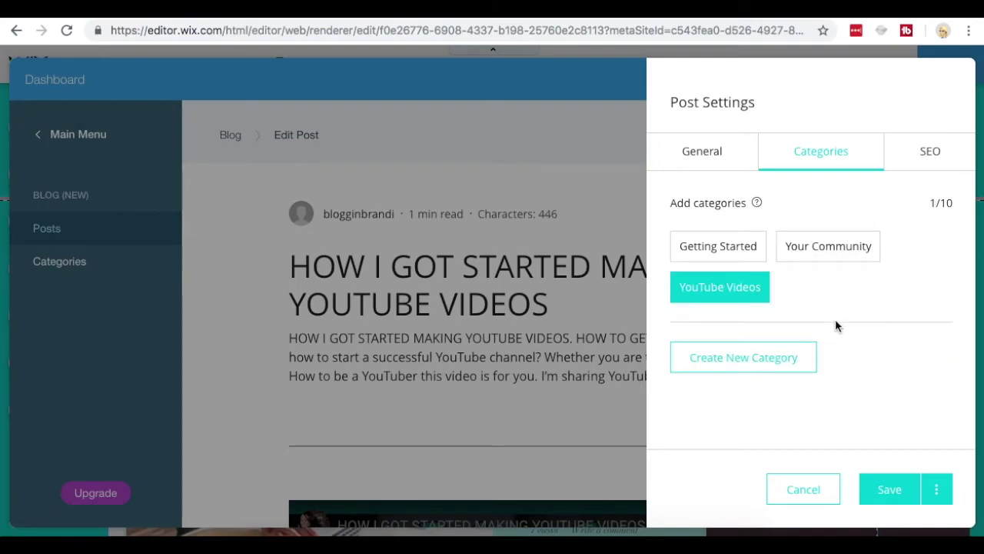
pyautogui.click(740, 254)
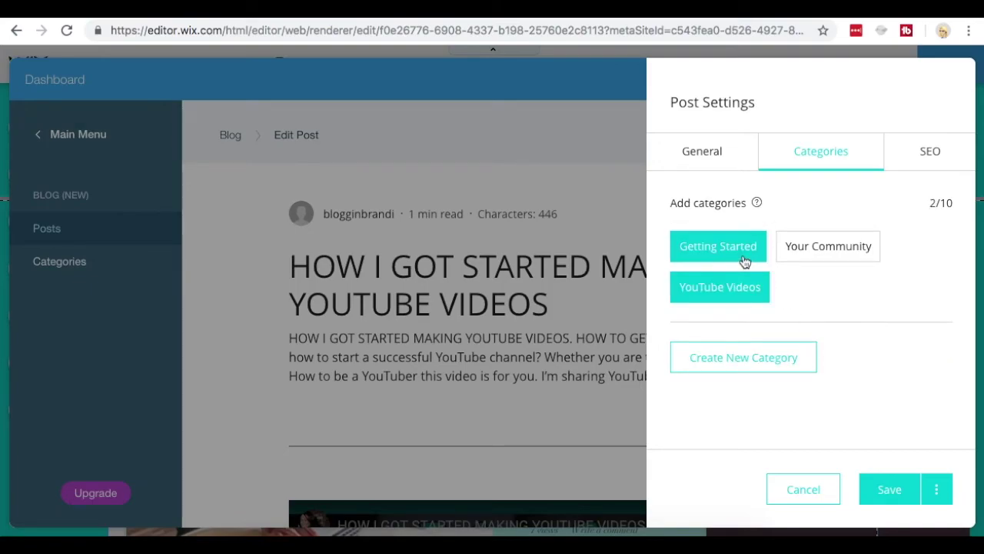
# Step: Review the SEO title, description and Google preview, then reveal the save options
pyautogui.click(929, 162)
pyautogui.scroll(-2, 837, 384)
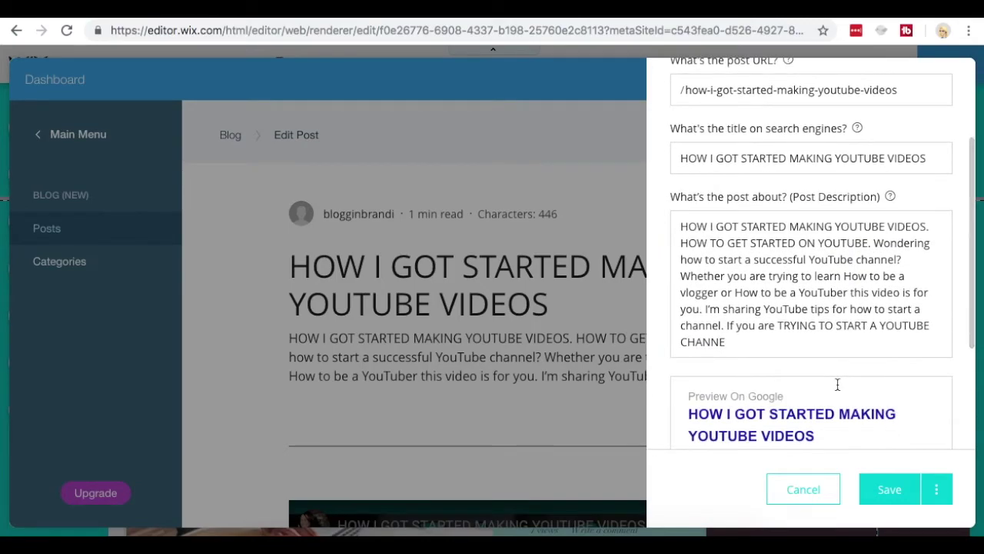
pyautogui.scroll(-2, 837, 385)
pyautogui.scroll(-1, 836, 384)
pyautogui.scroll(1, 838, 383)
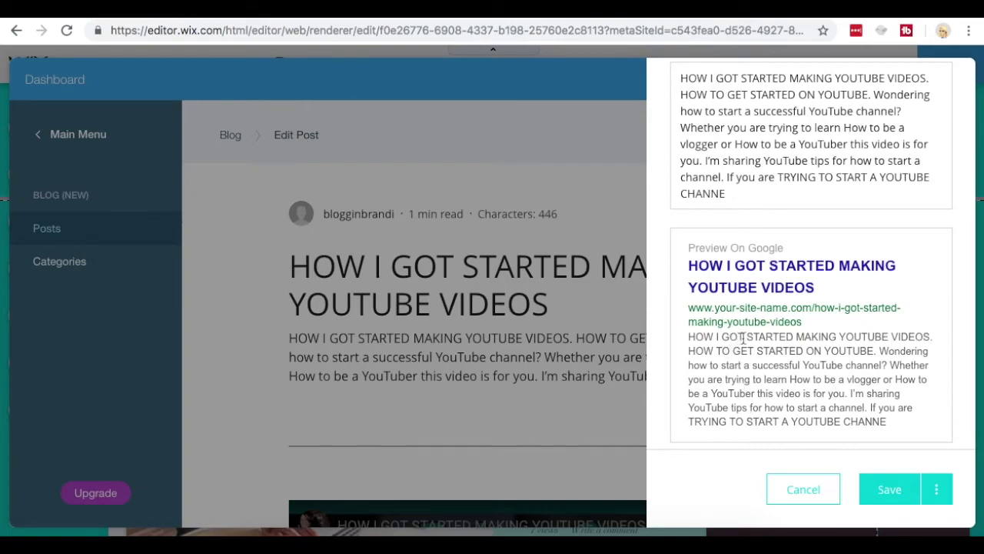
pyautogui.scroll(-1, 743, 340)
pyautogui.click(937, 490)
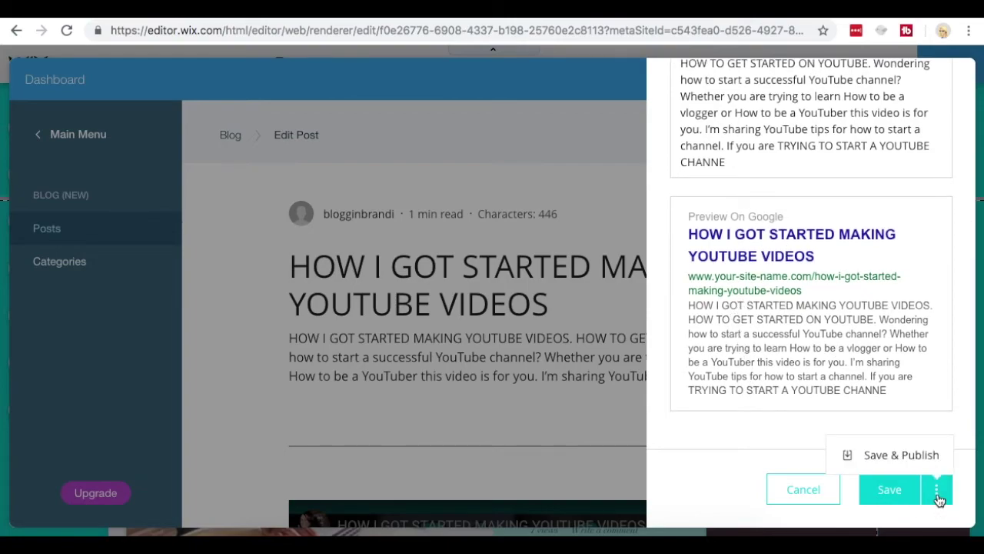
# Step: Save and publish the post, then check its actions in the published posts list
pyautogui.click(916, 456)
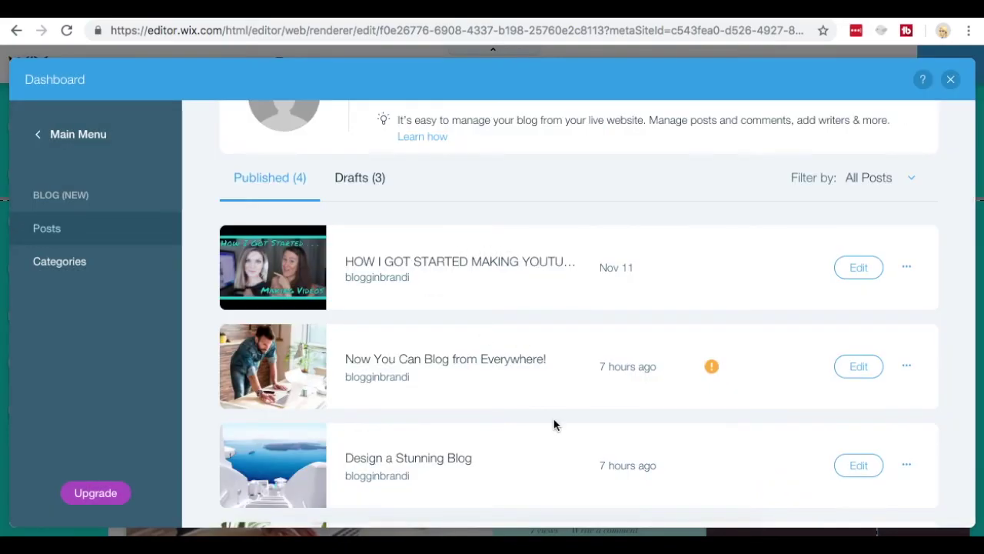
pyautogui.scroll(-2, 910, 192)
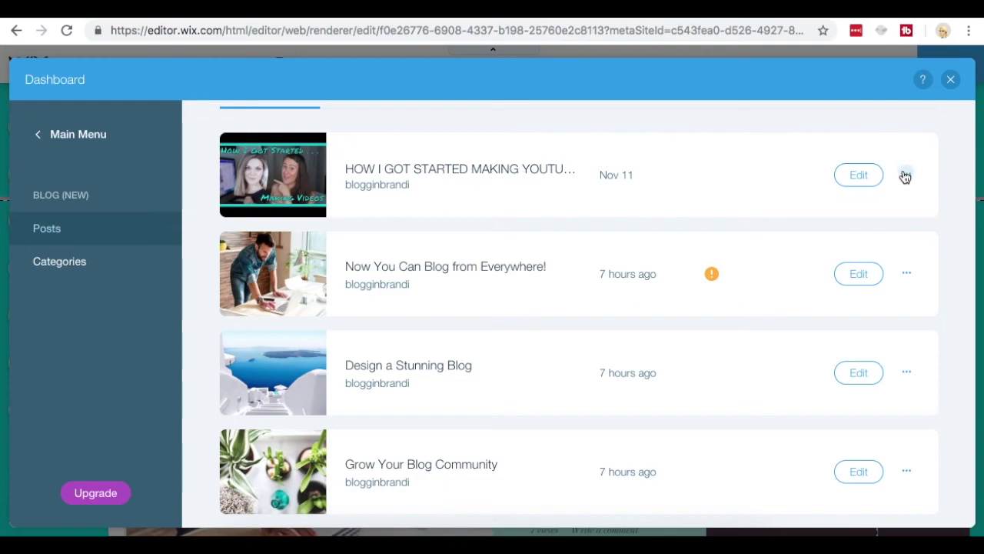
pyautogui.click(905, 175)
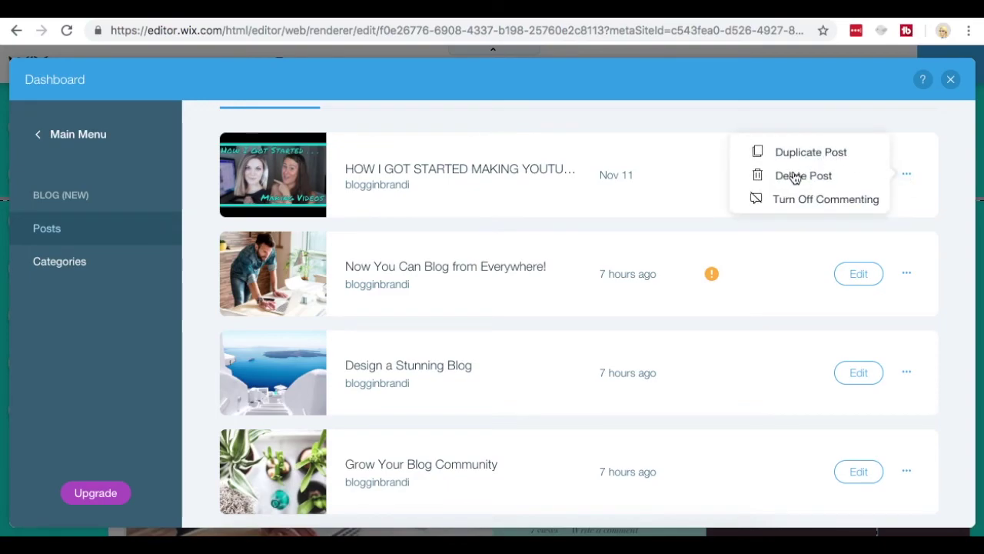
pyautogui.click(855, 201)
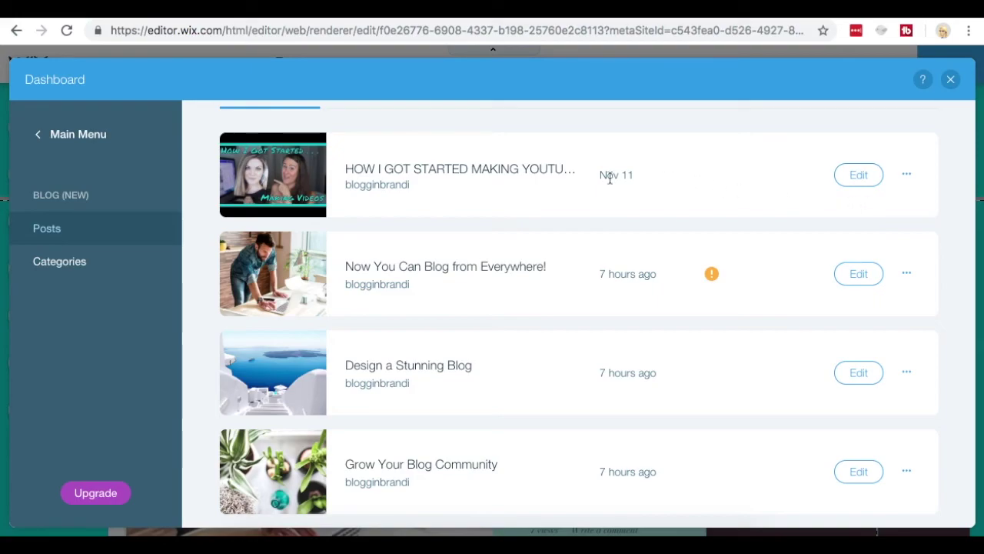
pyautogui.scroll(2, 609, 178)
# Step: Reopen the published YouTube post for editing
pyautogui.click(861, 267)
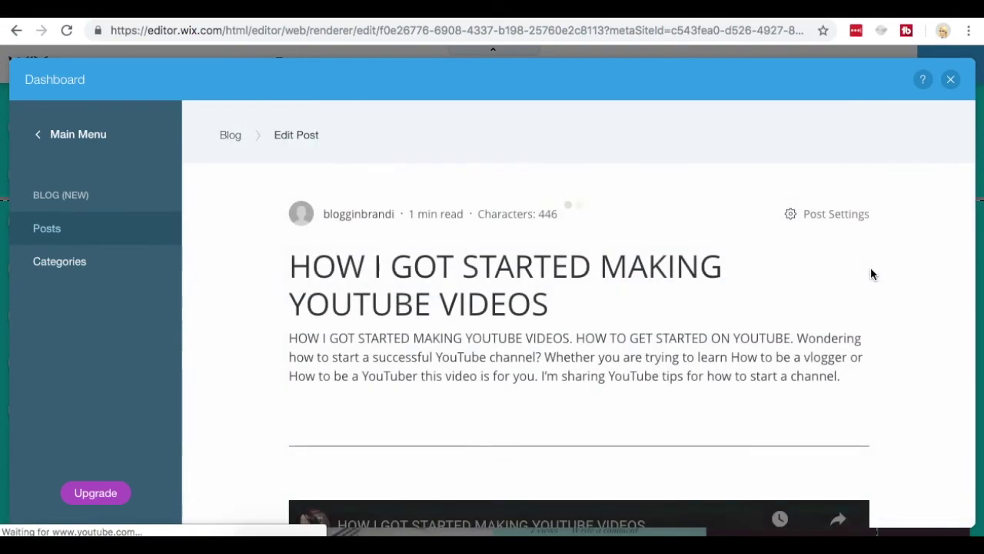
pyautogui.scroll(-1, 796, 336)
pyautogui.scroll(-5, 796, 336)
pyautogui.scroll(4, 796, 336)
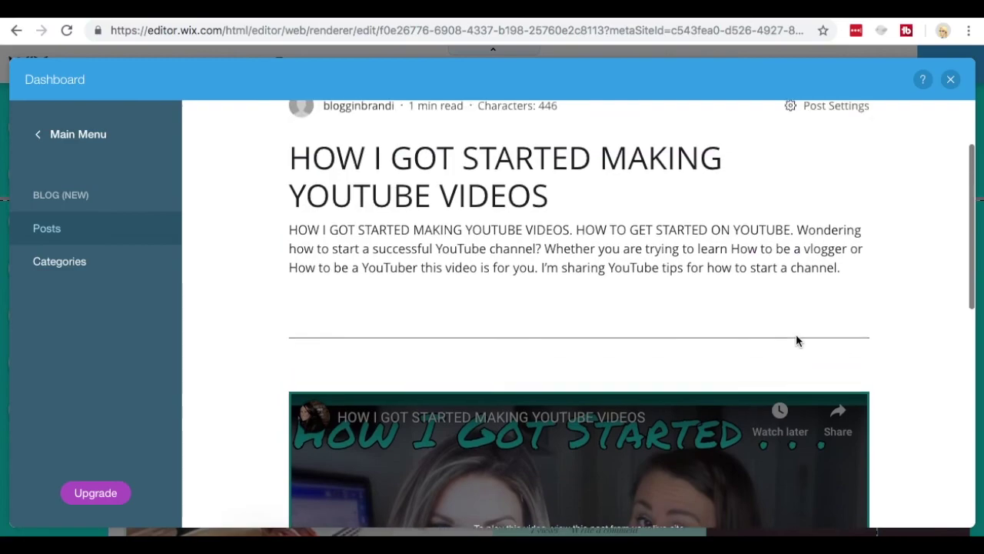
pyautogui.scroll(-8, 796, 336)
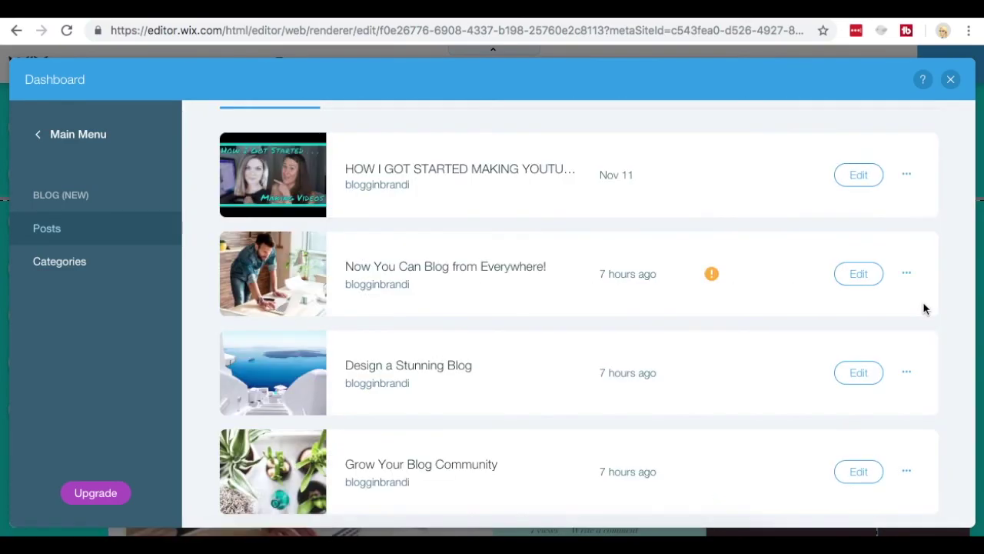